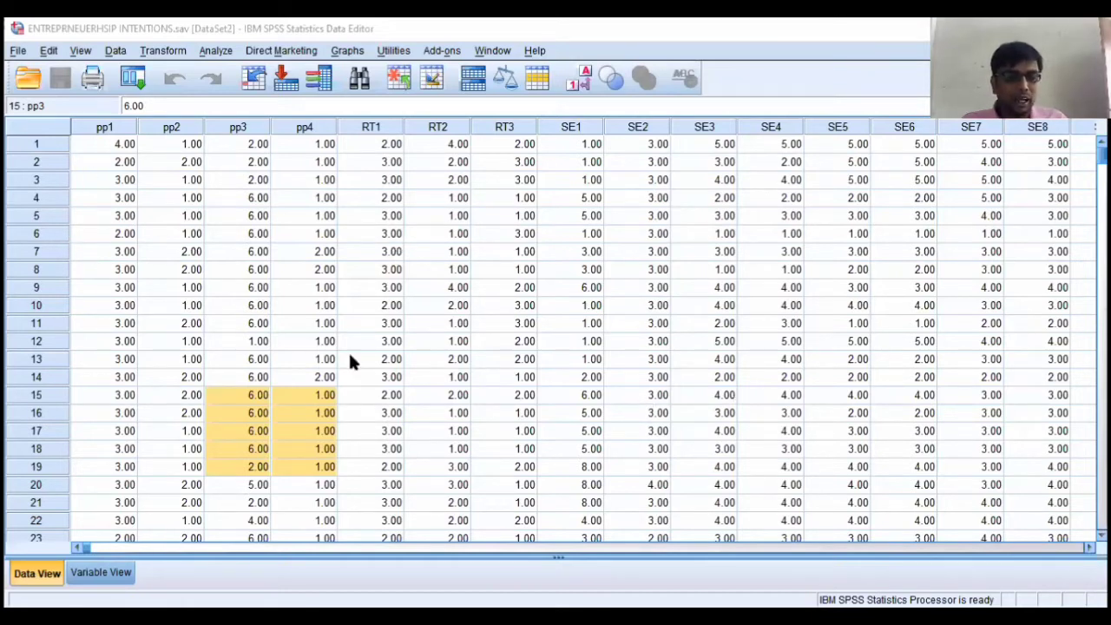
# - Review the dataset's variable definitions, return to the data values and go to the first case of pp1
pyautogui.click(277, 323)
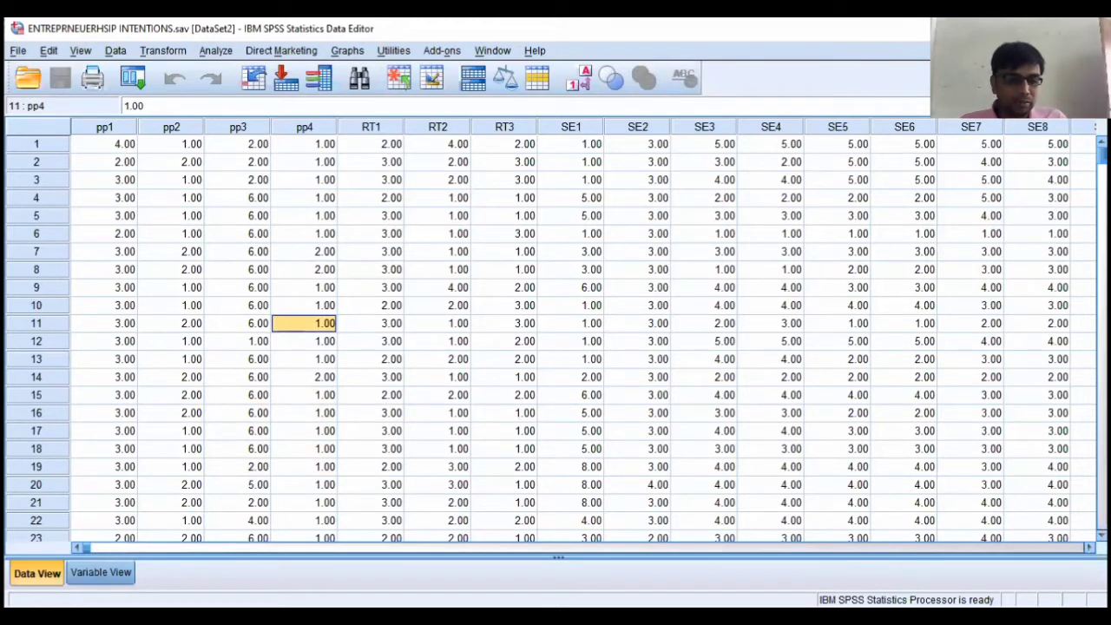
pyautogui.click(99, 574)
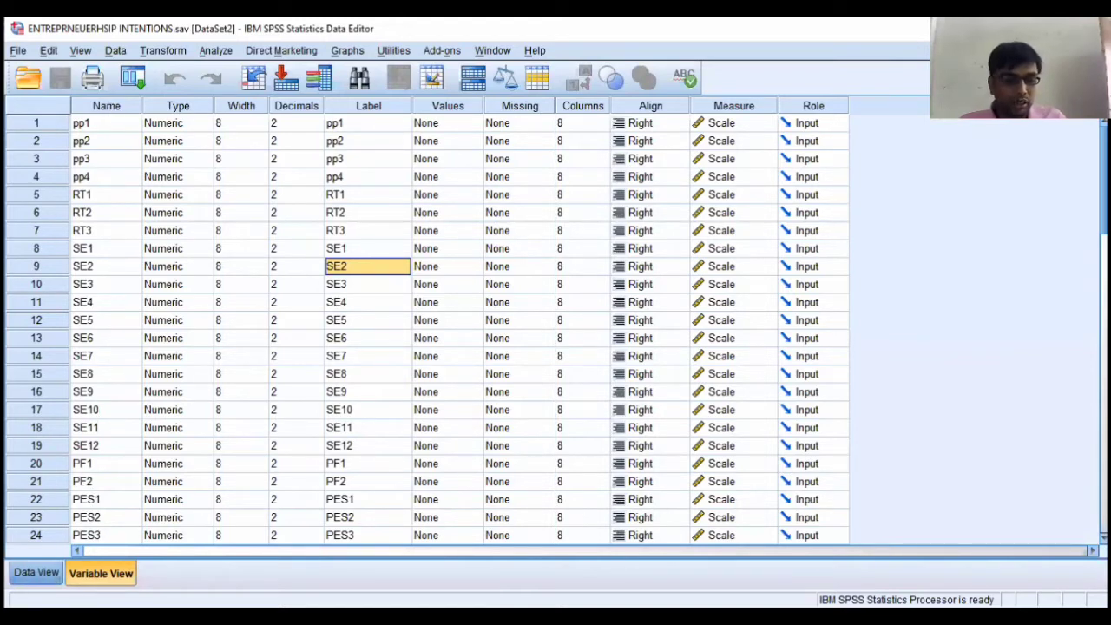
pyautogui.click(36, 572)
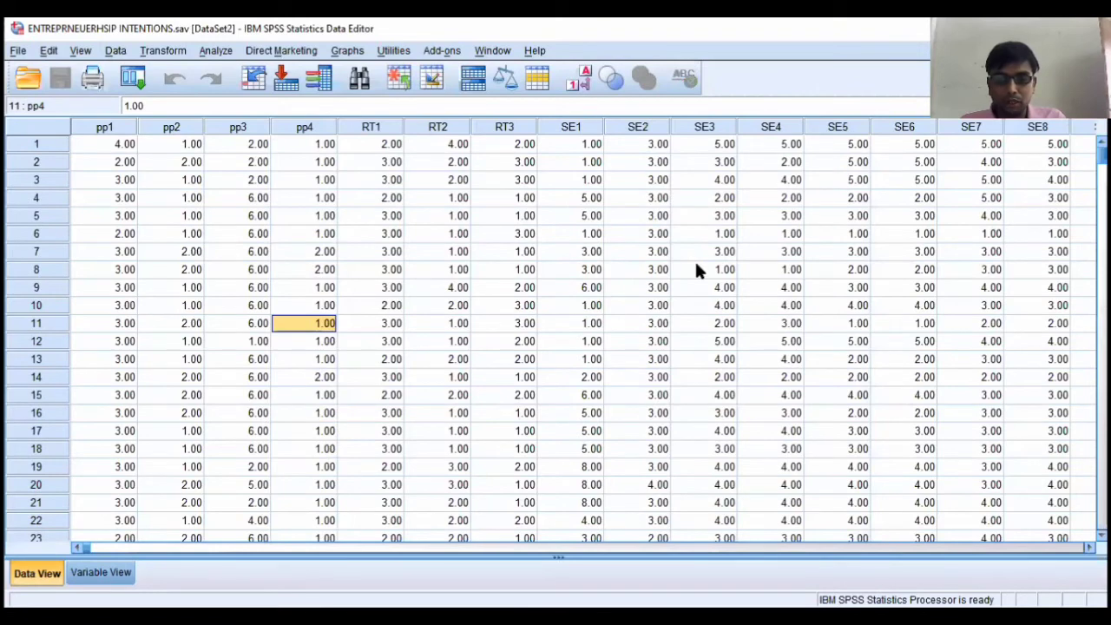
pyautogui.click(695, 267)
pyautogui.press('Left')
pyautogui.press('Left')
pyautogui.press('Left')
pyautogui.press('Left')
pyautogui.press('Left')
pyautogui.press('Left')
pyautogui.press('Left')
pyautogui.press('Left')
pyautogui.press('Left')
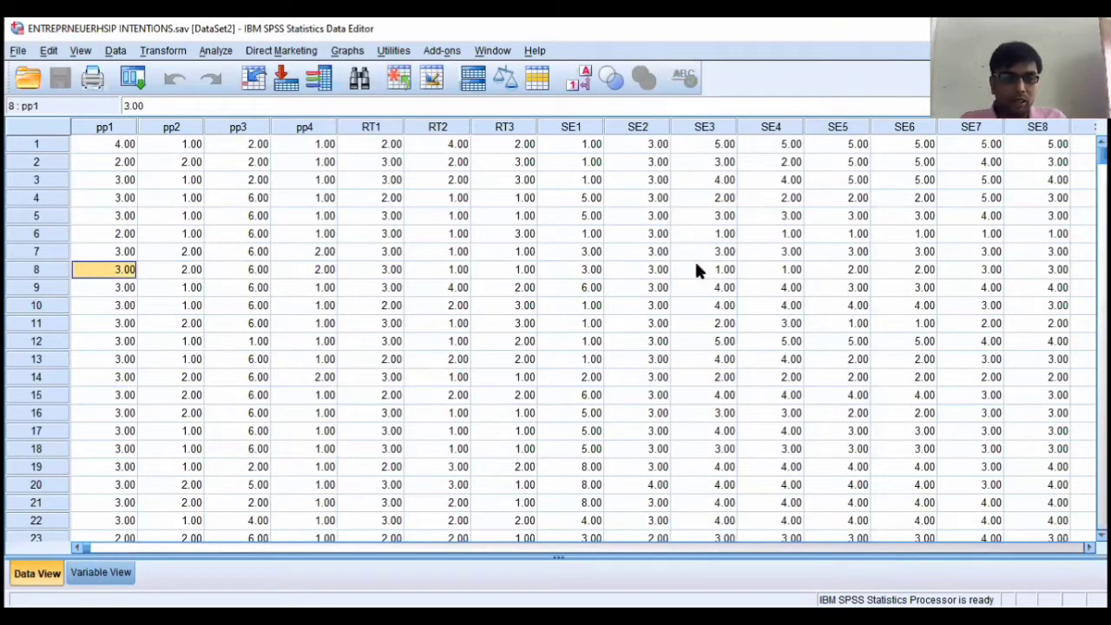
pyautogui.press('Up')
pyautogui.press('Up')
pyautogui.press('Up')
pyautogui.press('Up')
pyautogui.press('Up')
pyautogui.press('Up')
pyautogui.press('Up')
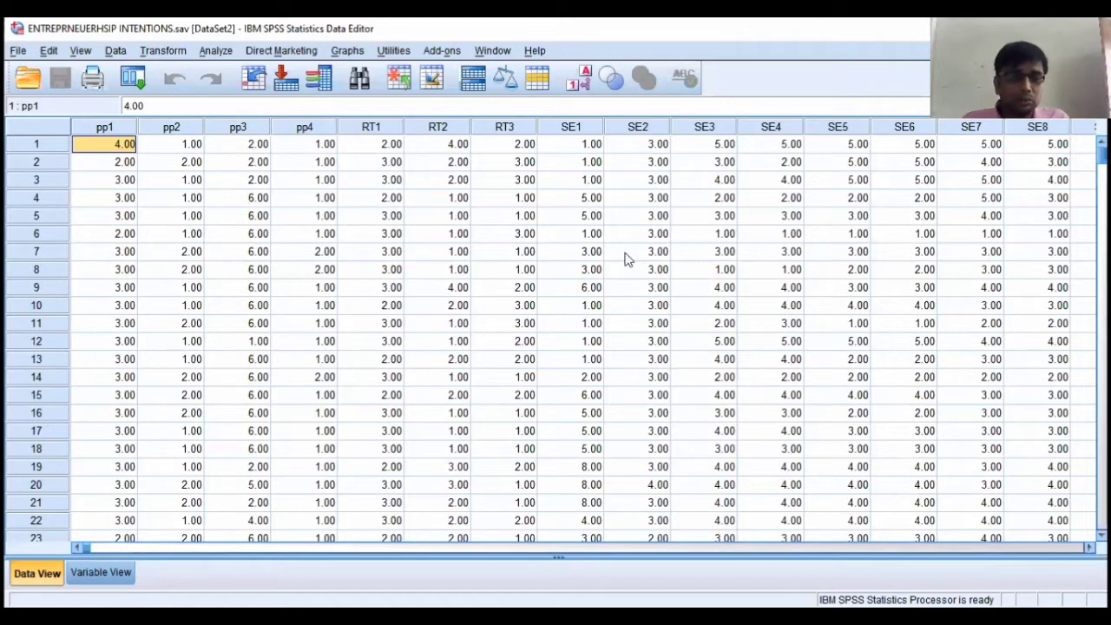
pyautogui.click(458, 217)
pyautogui.click(365, 180)
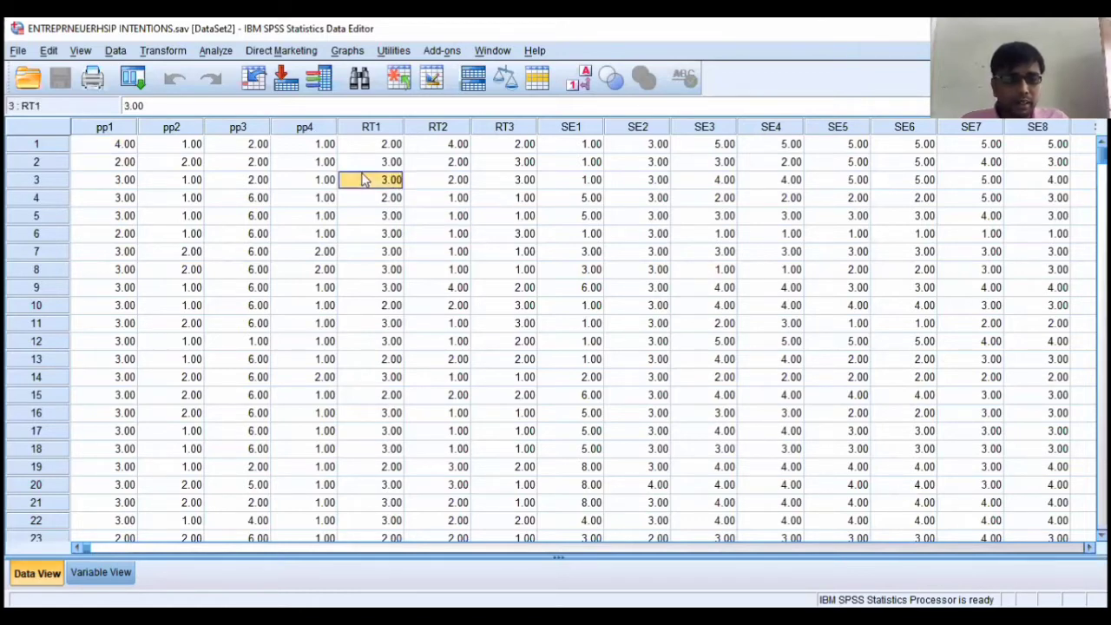
pyautogui.click(292, 215)
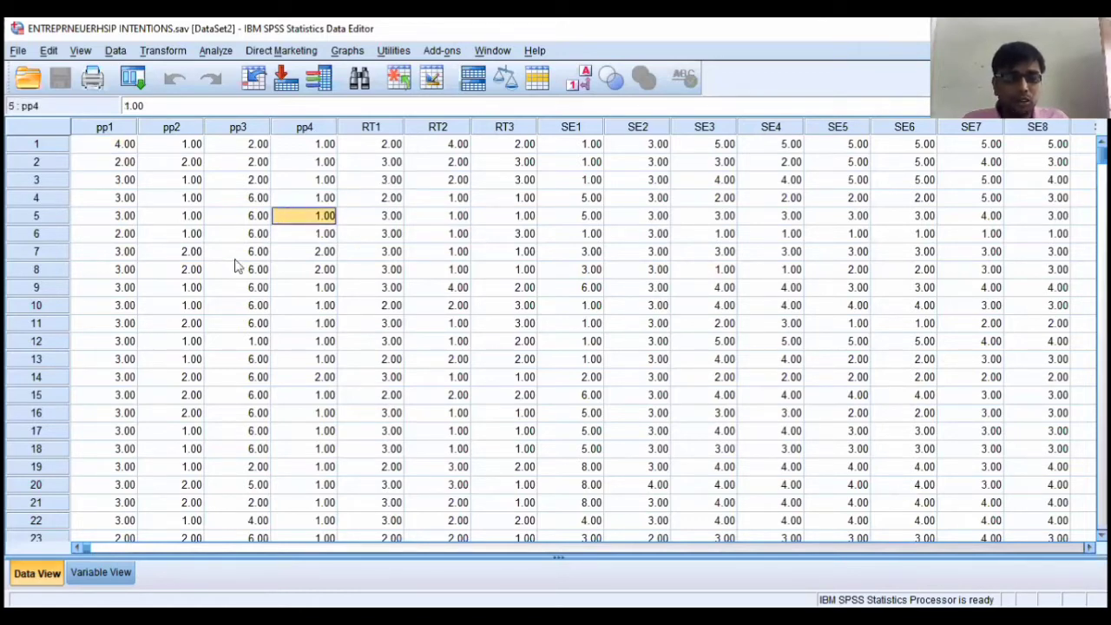
pyautogui.click(252, 205)
pyautogui.click(259, 254)
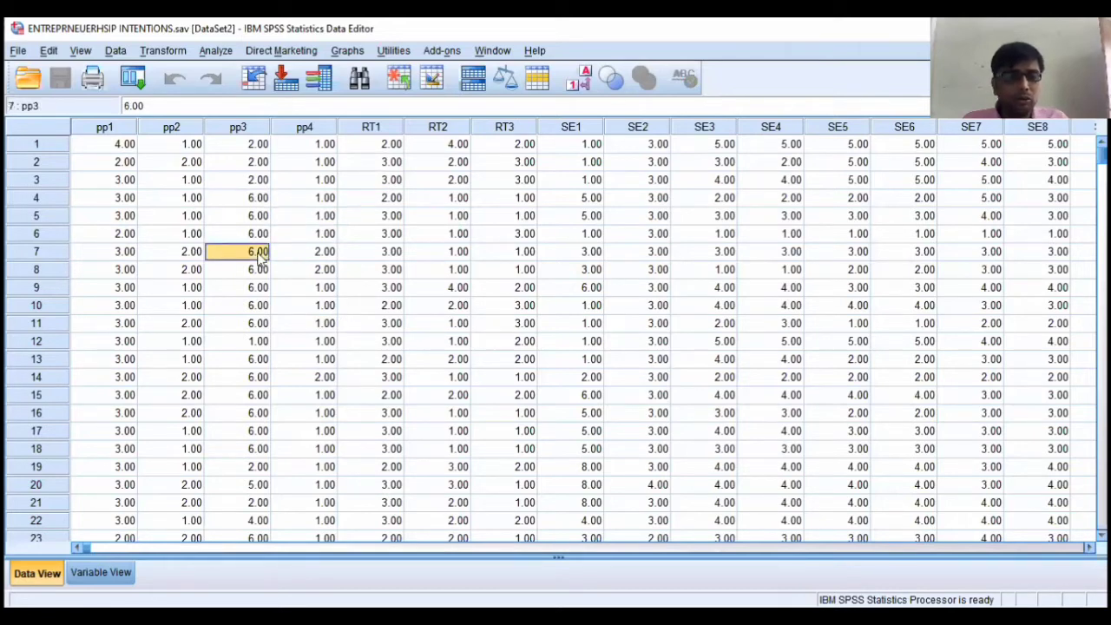
pyautogui.click(186, 161)
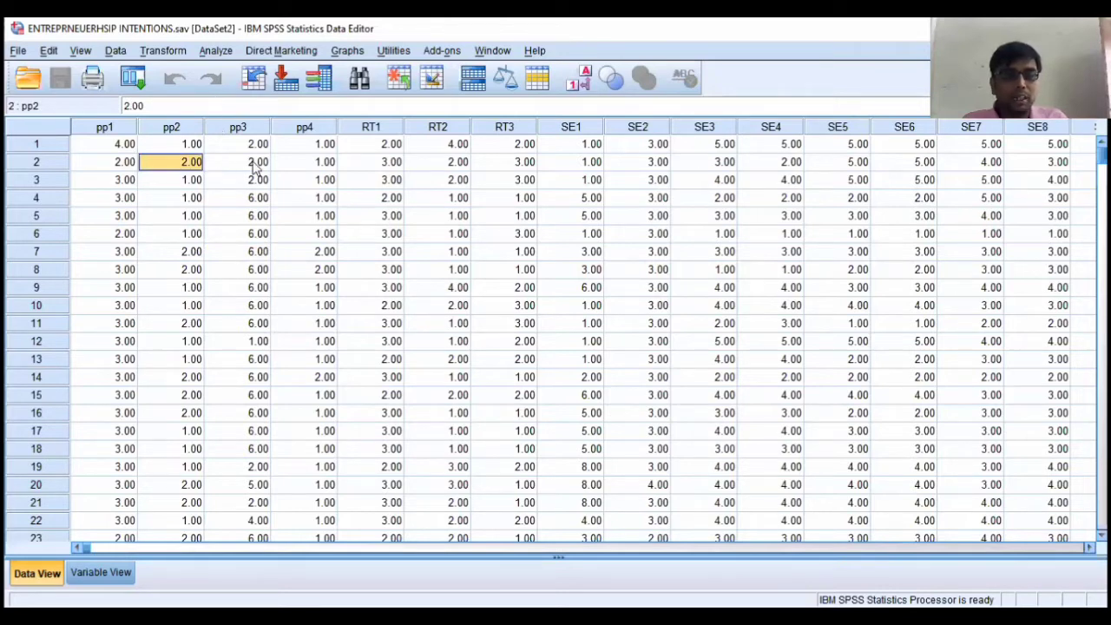
# - Start the Explore procedure from descriptive statistics and remove all variables from its dependent list
pyautogui.click(213, 52)
pyautogui.moveTo(232, 96)
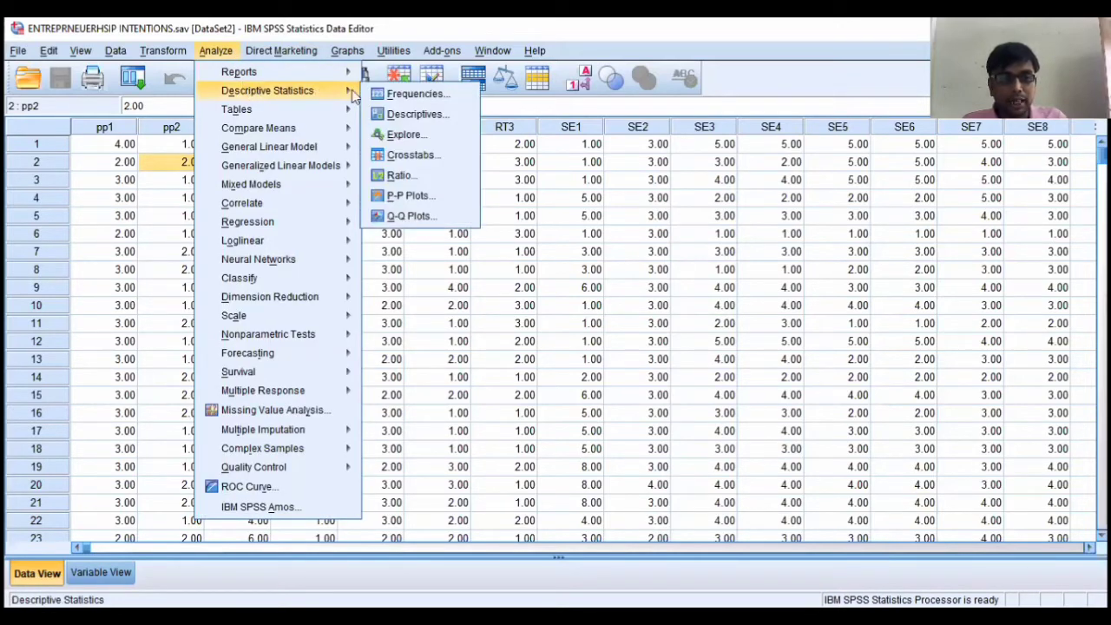
pyautogui.click(452, 137)
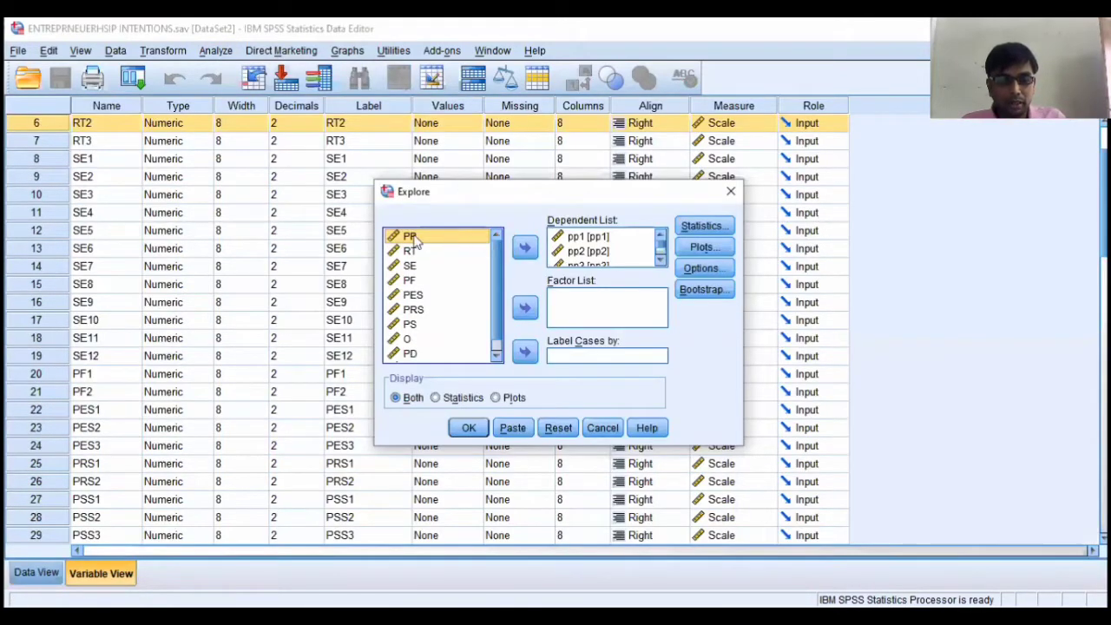
pyautogui.click(570, 248)
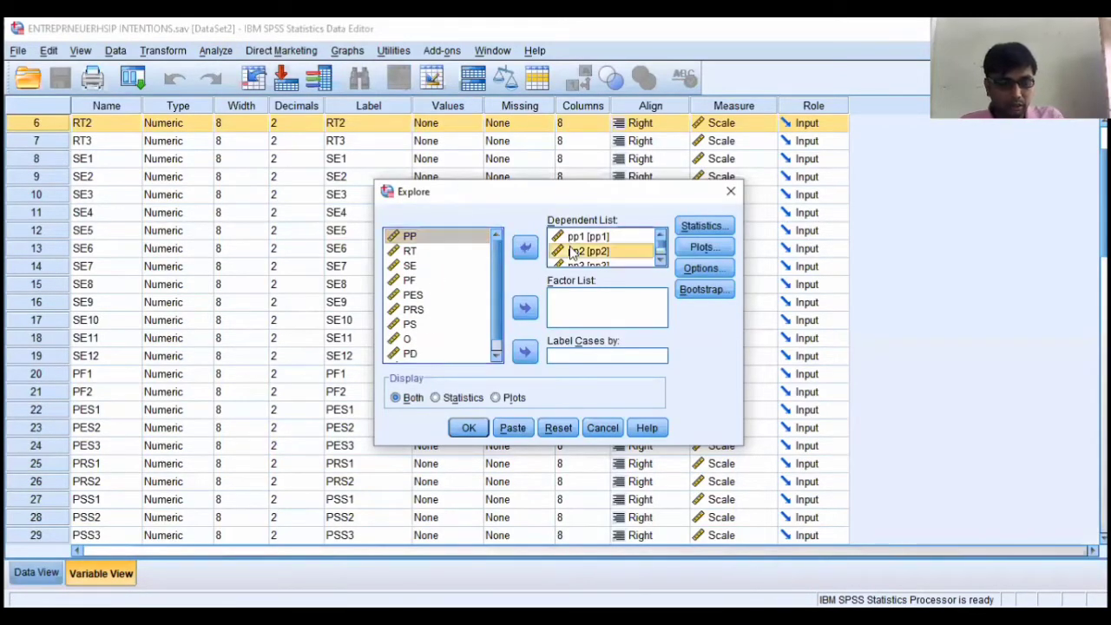
pyautogui.hotkey('ctrl', 'a')
pyautogui.click(531, 247)
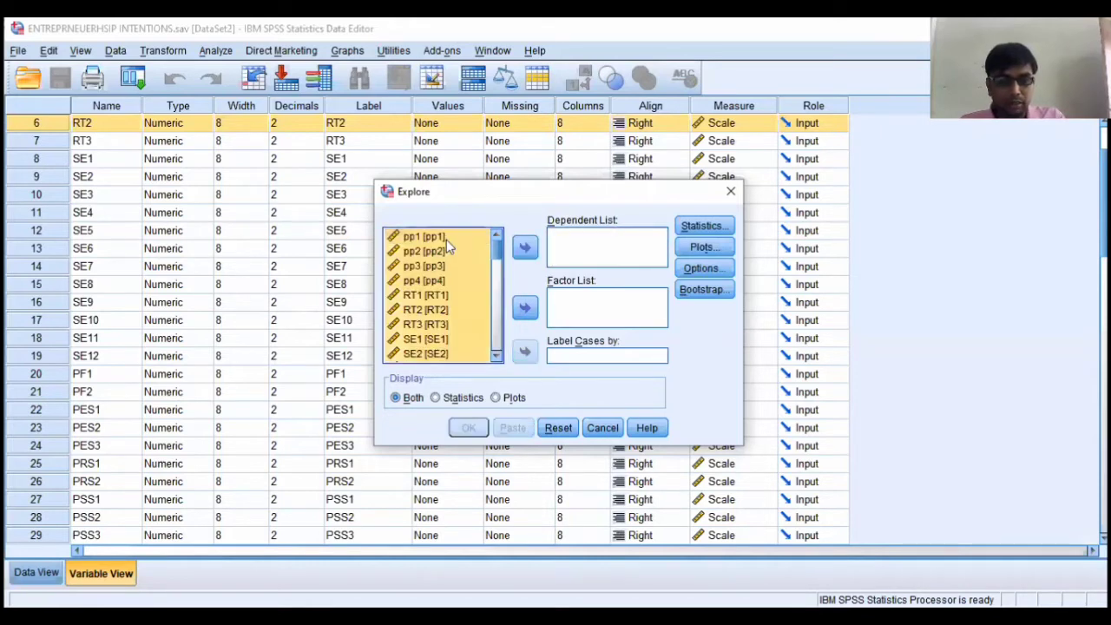
# - Add all individual item variables, starting with pp1, to the dependent list, leaving out the composite variables PP through EI
pyautogui.click(432, 242)
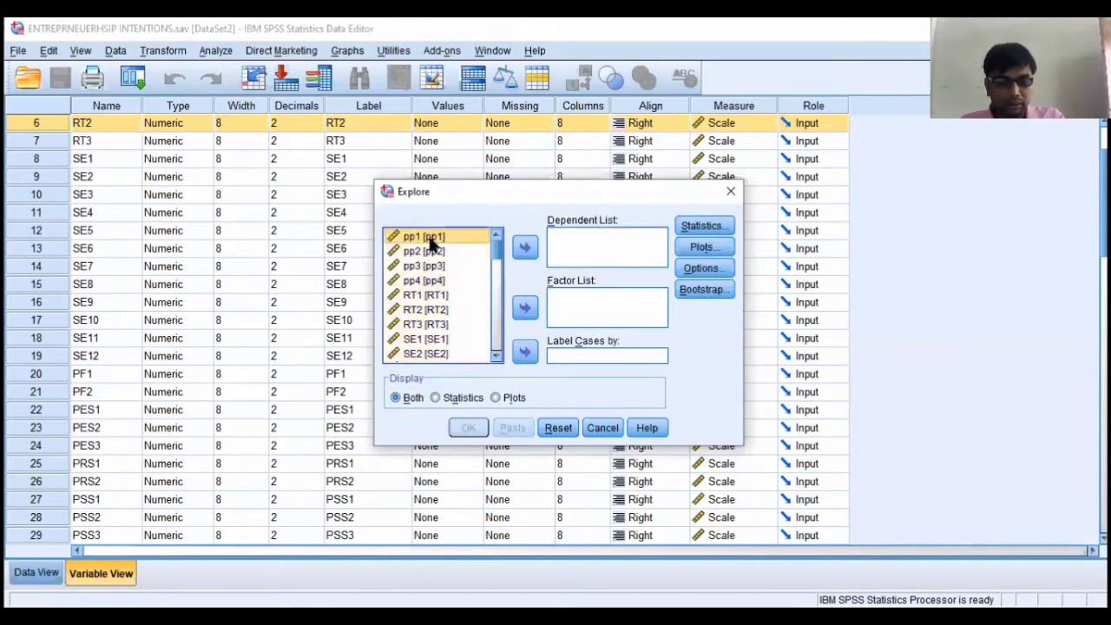
pyautogui.hotkey('shift', 'Down')
pyautogui.hotkey('shift', 'Down')
pyautogui.hotkey('shift', 'Down')
pyautogui.hotkey('shift', 'Down')
pyautogui.hotkey('shift', 'Down')
pyautogui.hotkey('shift', 'Down')
pyautogui.hotkey('shift', 'Down')
pyautogui.hotkey('shift', 'Down')
pyautogui.hotkey('shift', 'Down')
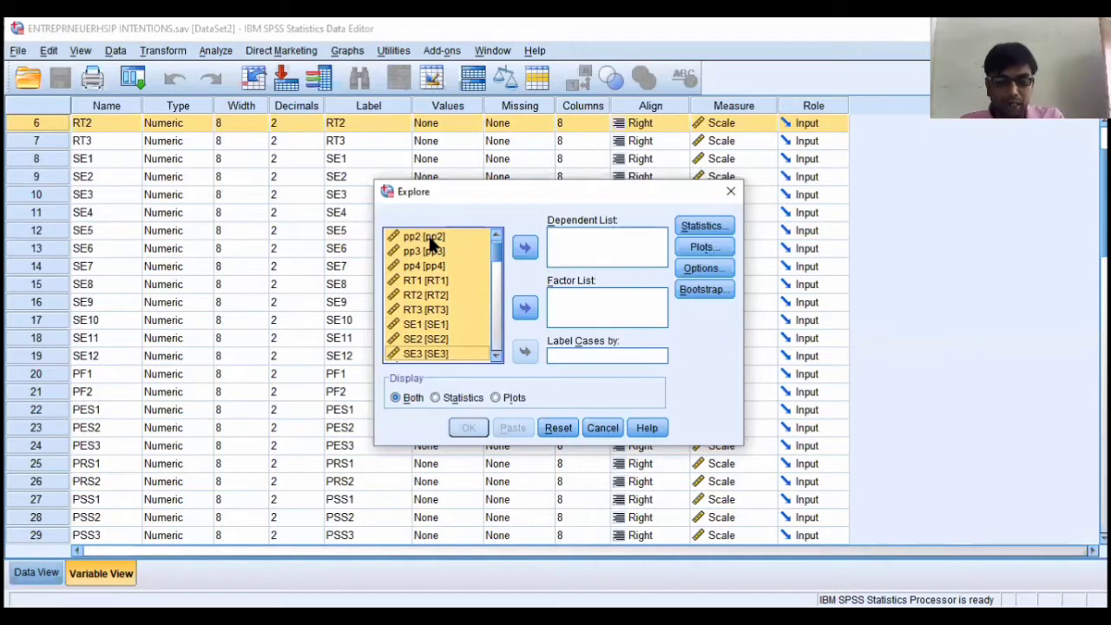
pyautogui.scroll(-3, 431, 245)
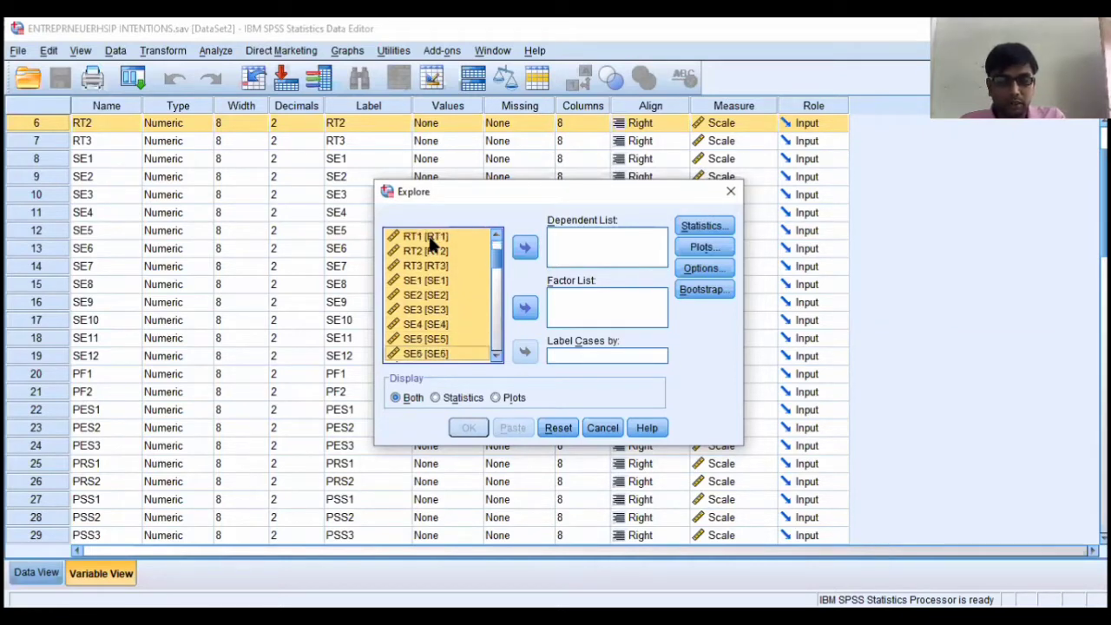
pyautogui.scroll(-8, 432, 245)
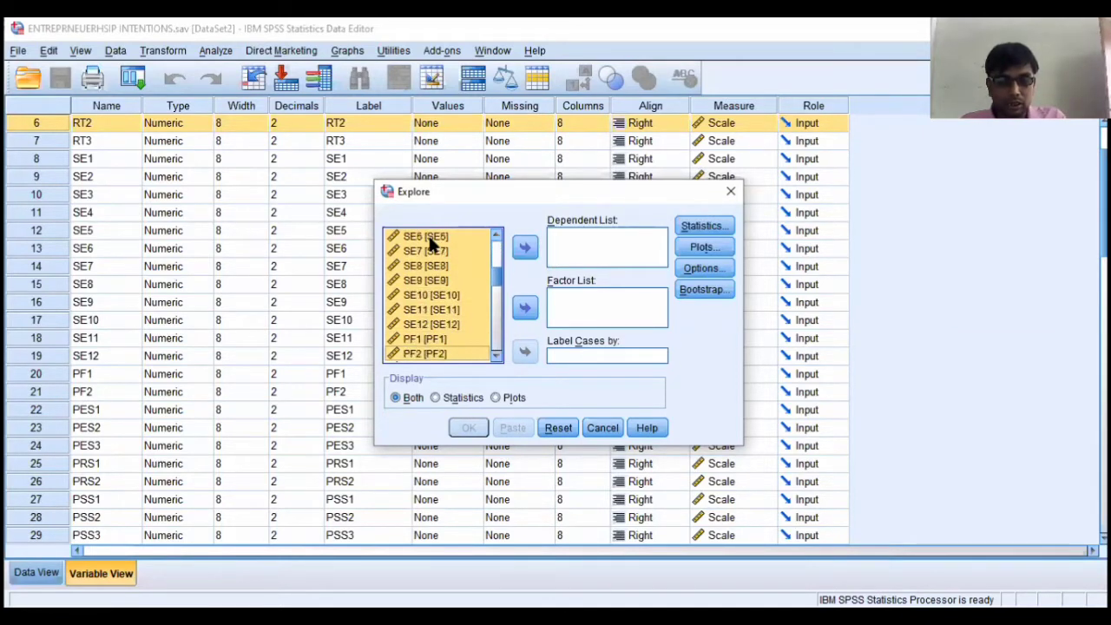
pyautogui.scroll(-6, 431, 244)
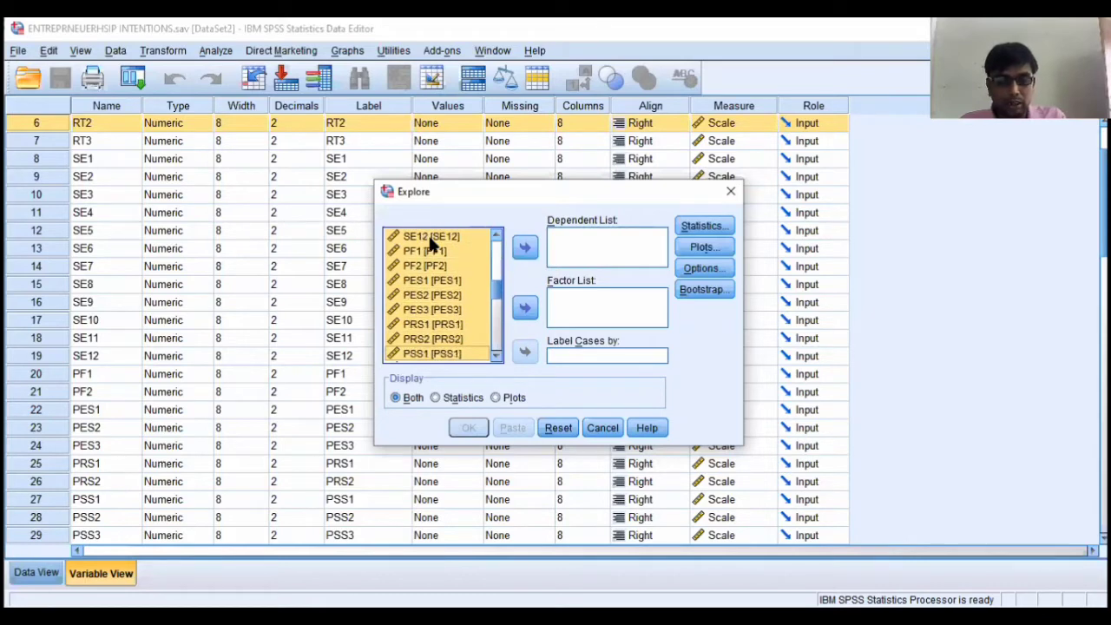
pyautogui.click(526, 248)
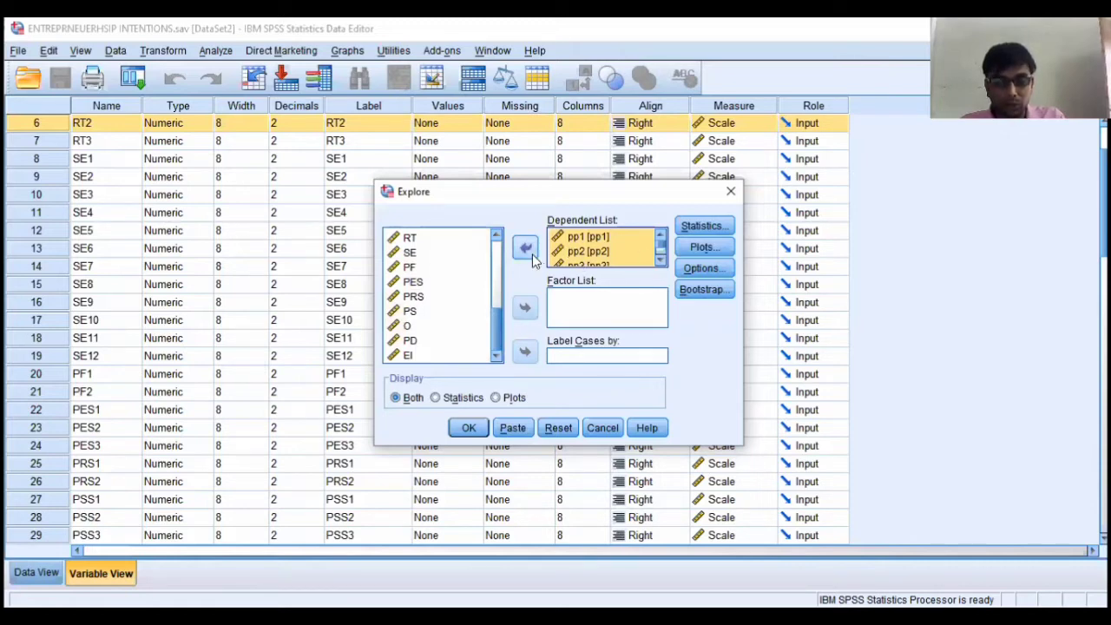
# - Keep normality plots with tests enabled in the Explore plot options and run the analysis
pyautogui.click(718, 251)
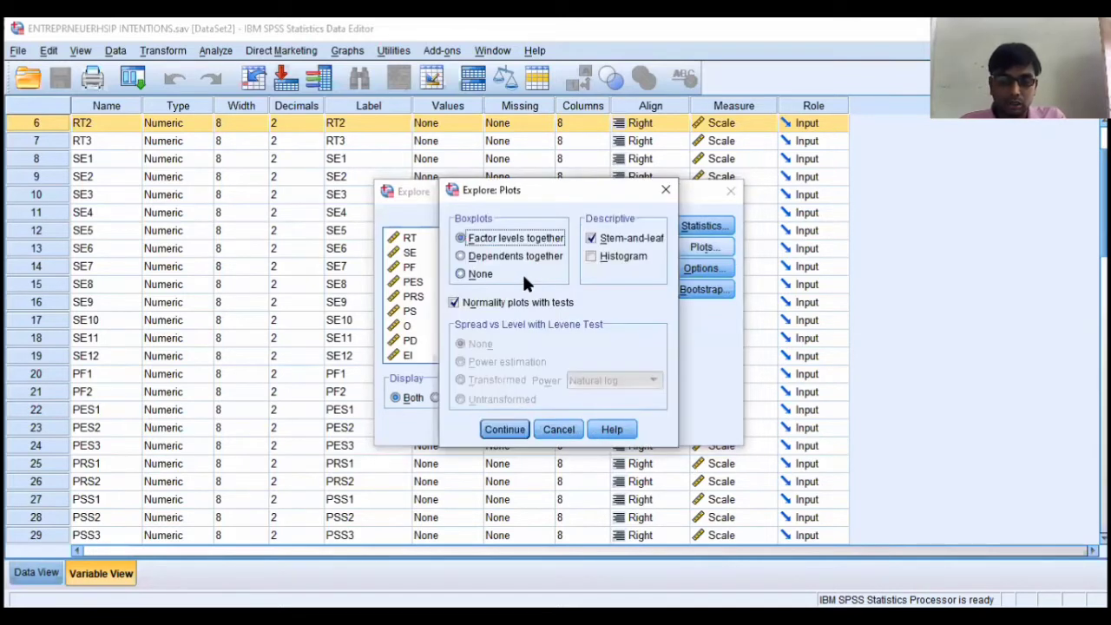
pyautogui.click(490, 301)
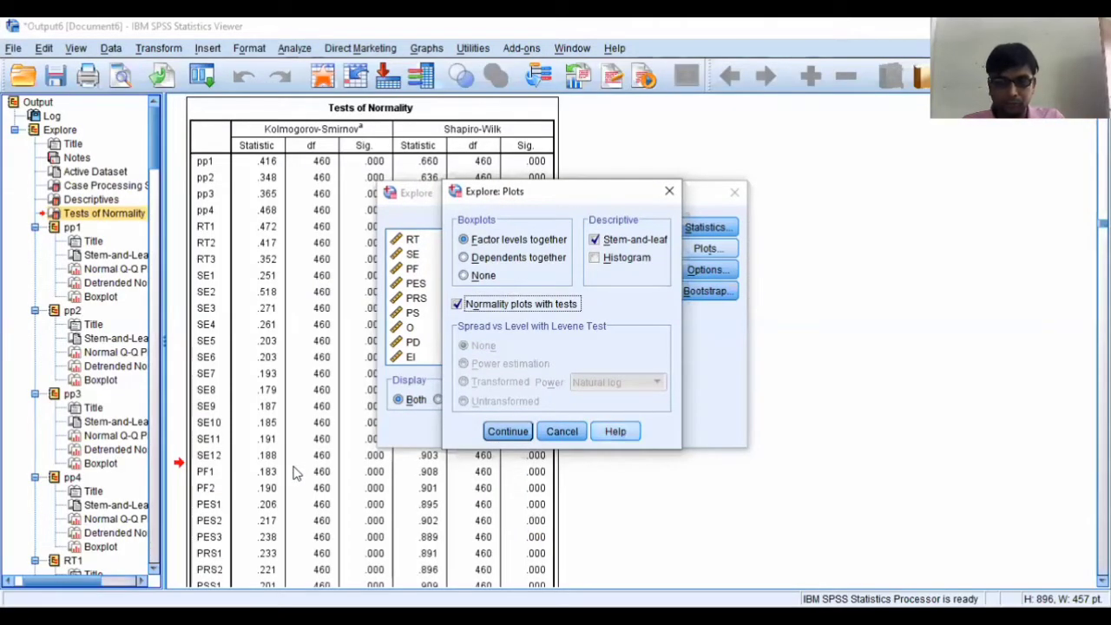
pyautogui.press('Tab')
pyautogui.press('Tab')
pyautogui.press('Return')
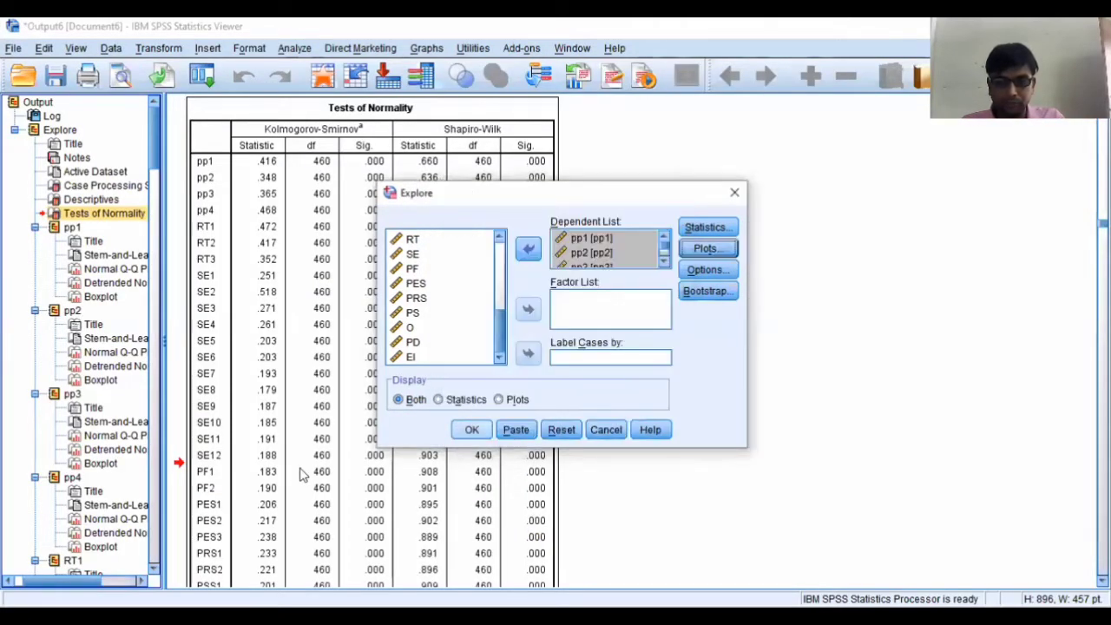
pyautogui.press('Return')
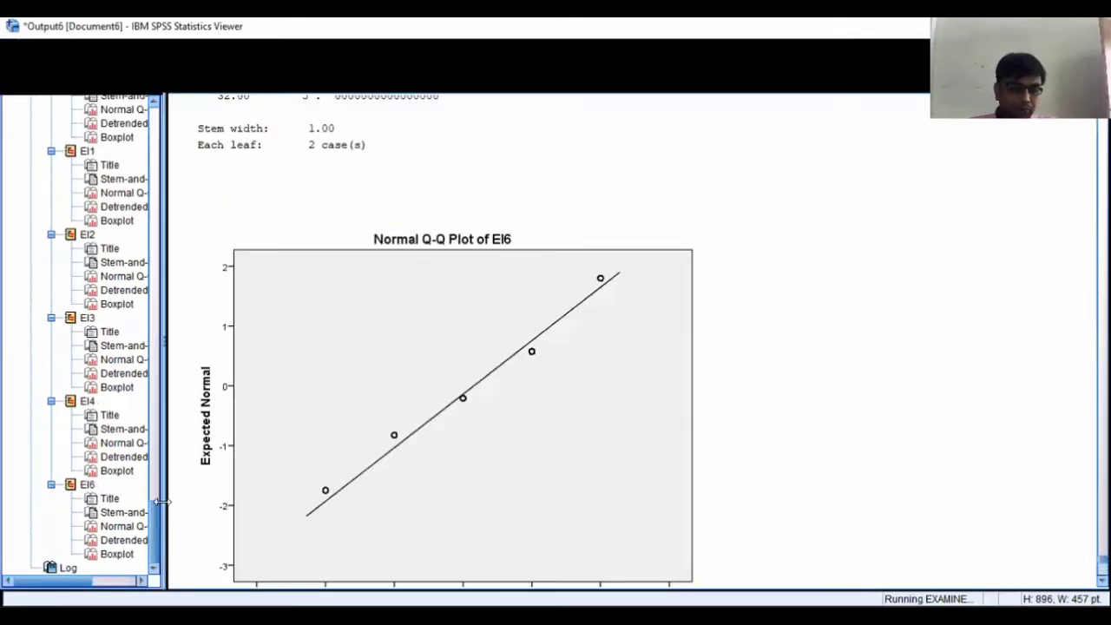
# - Display the Tests of Normality table from the new Explore output
pyautogui.moveTo(152, 521); pyautogui.dragTo(153, 122)
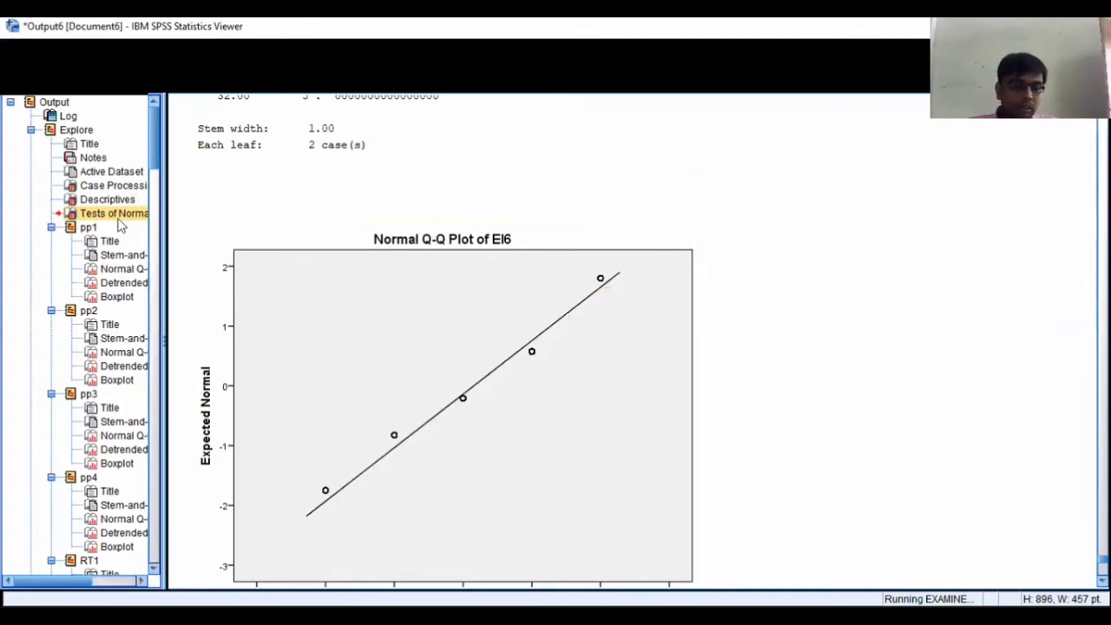
pyautogui.click(106, 283)
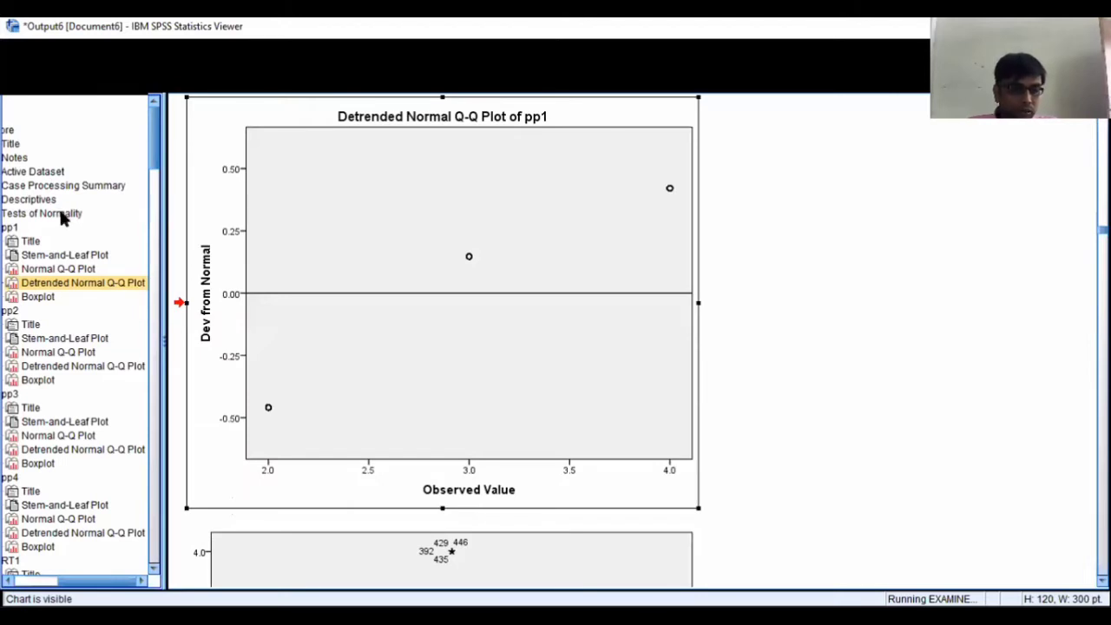
pyautogui.scroll(-3, 159, 148)
pyautogui.scroll(2, 159, 148)
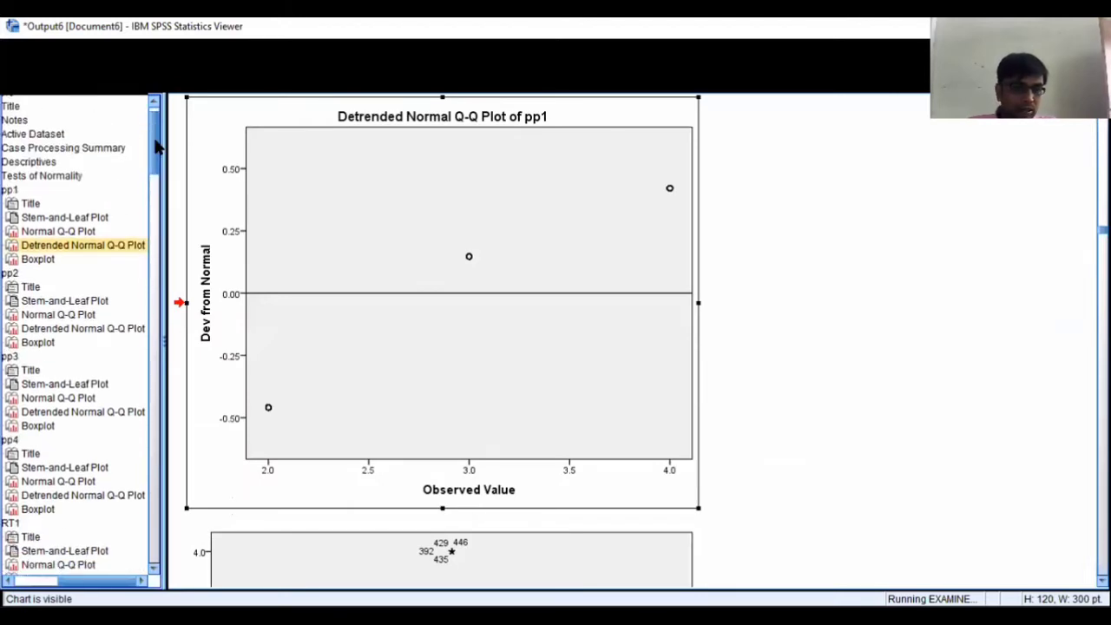
pyautogui.moveTo(157, 148); pyautogui.dragTo(155, 139)
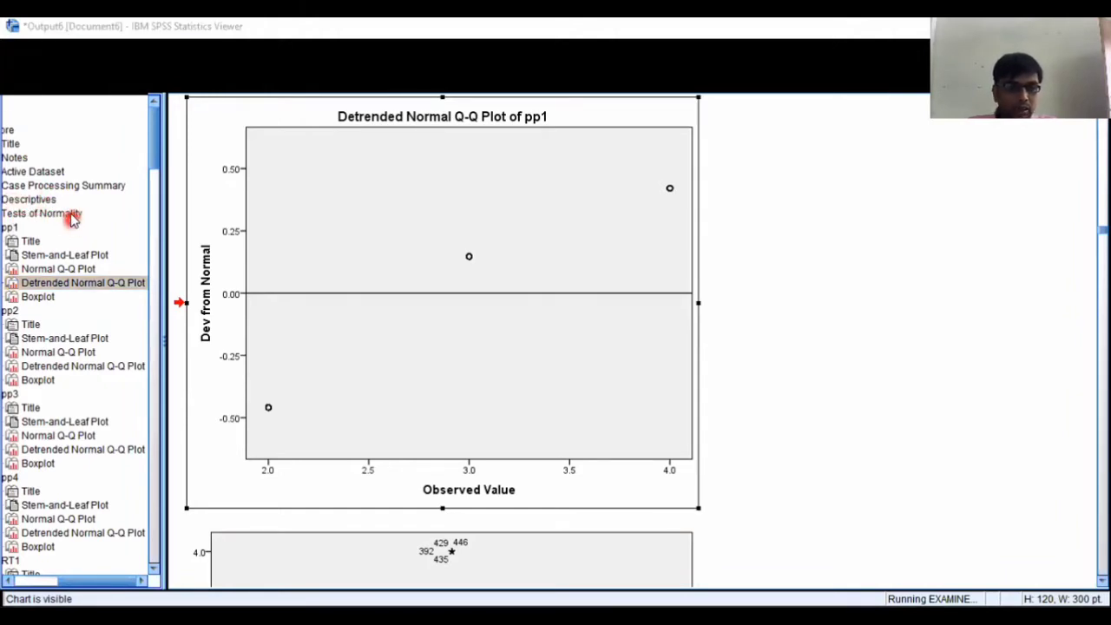
pyautogui.click(72, 218)
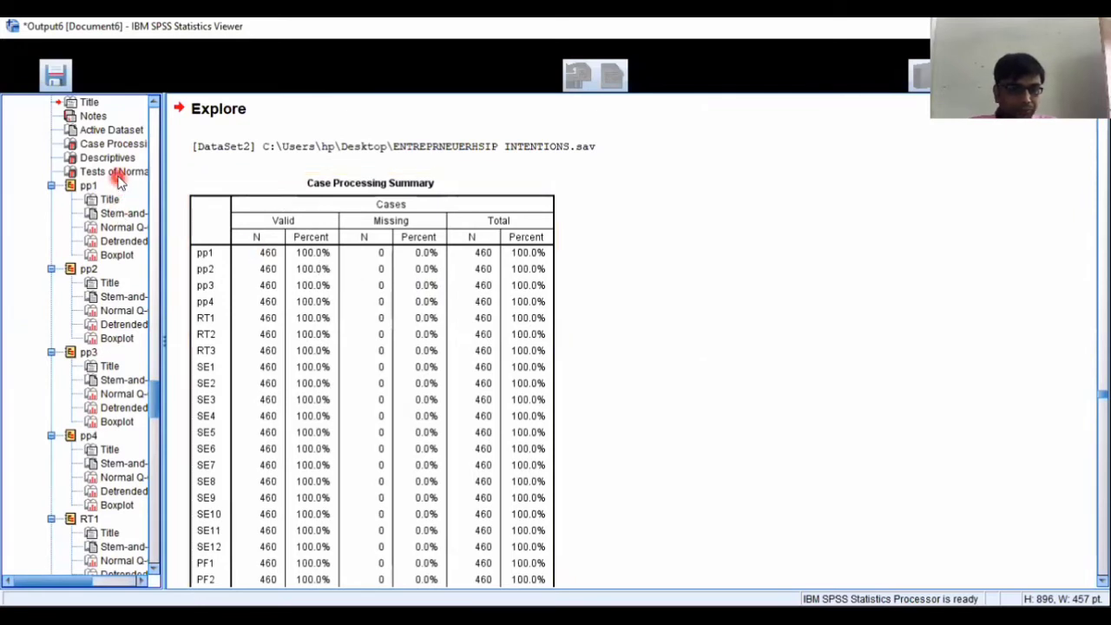
pyautogui.click(118, 173)
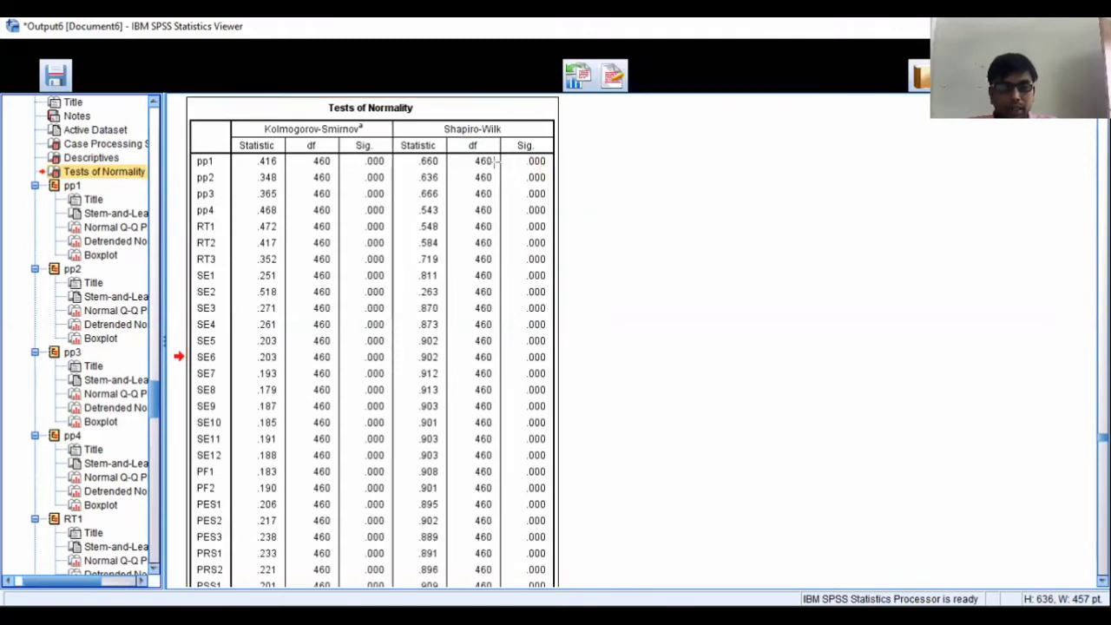
# - Draw an annotation line out from pp1's Shapiro-Wilk significance value and label it with the text 0.05
pyautogui.moveTo(513, 161); pyautogui.dragTo(571, 172)
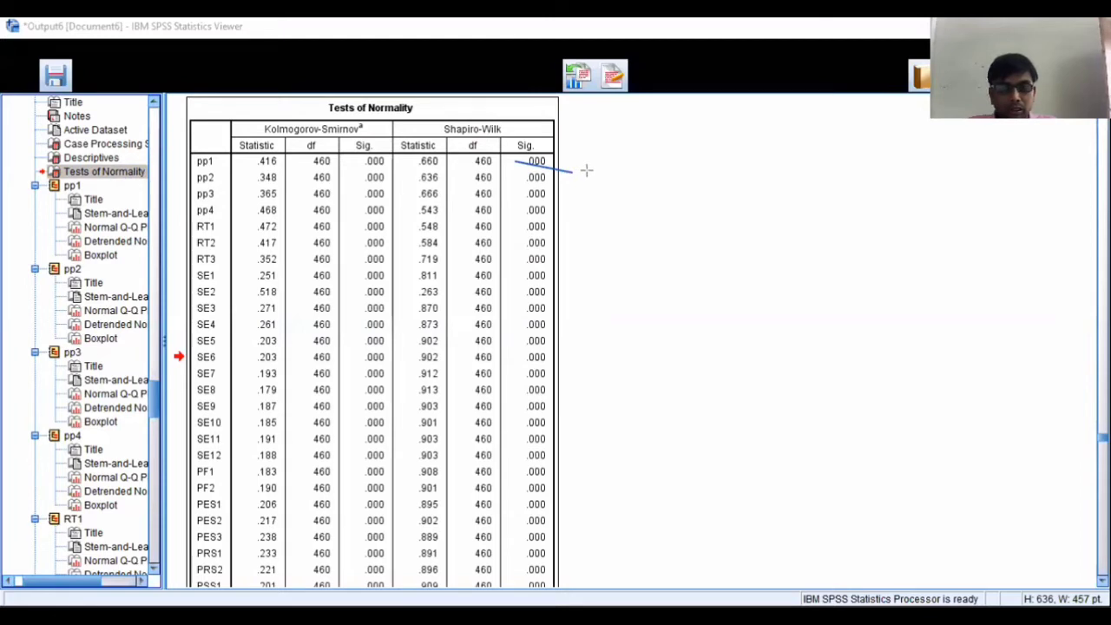
pyautogui.moveTo(588, 172)
pyautogui.mouseDown()
pyautogui.moveTo(585, 186)
pyautogui.moveTo(595, 179)
pyautogui.moveTo(581, 174)
pyautogui.mouseUp()
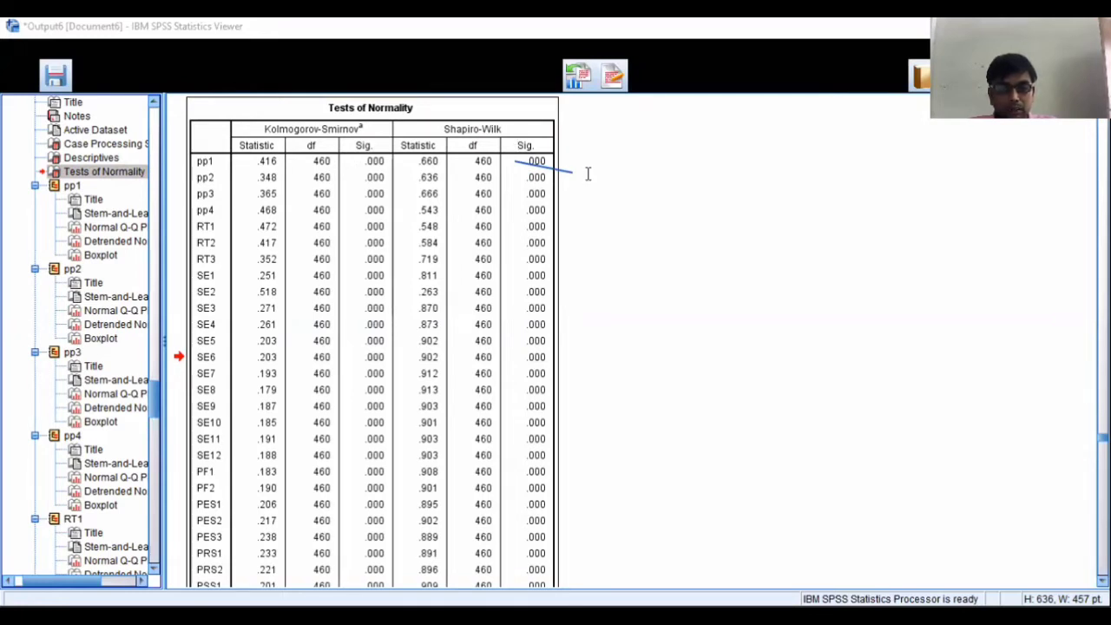
pyautogui.click(588, 174)
pyautogui.write('0')
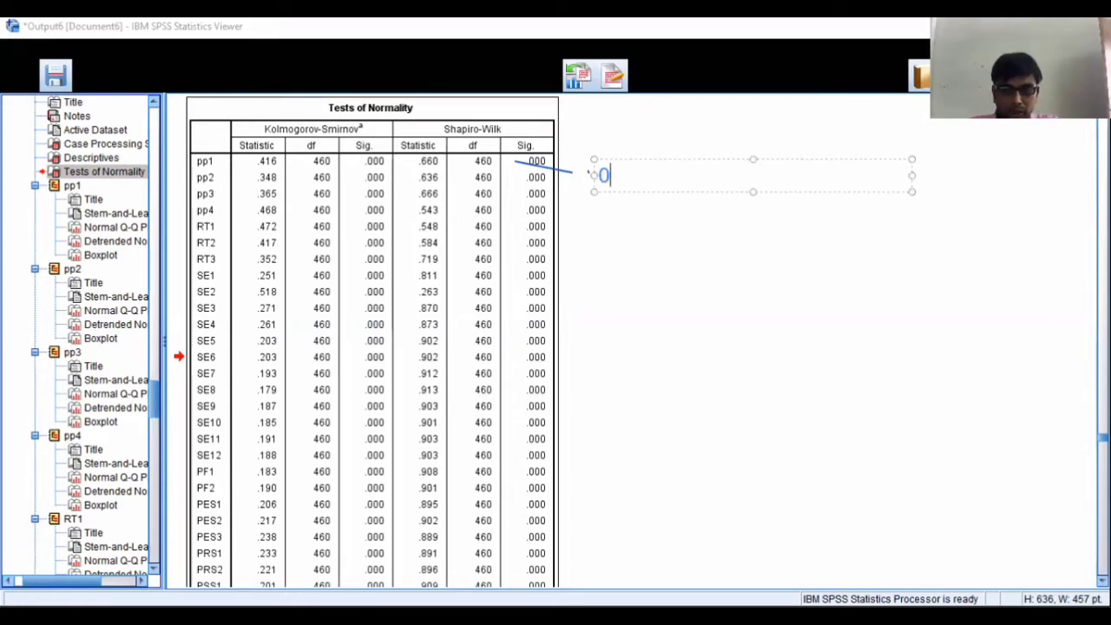
pyautogui.write('.05')
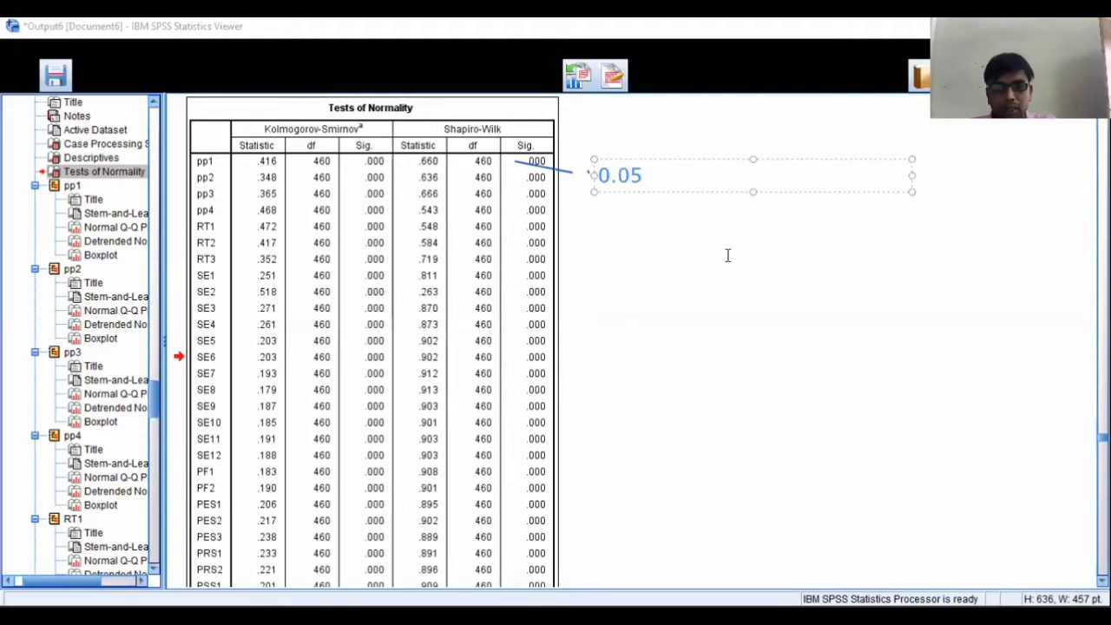
pyautogui.click(729, 255)
pyautogui.click(618, 164)
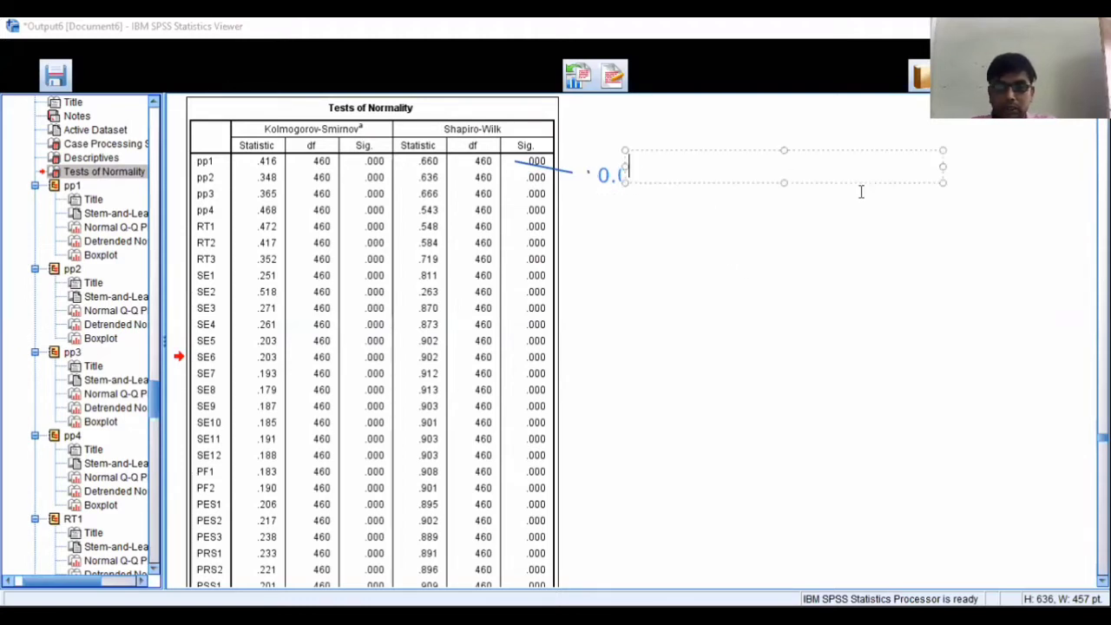
pyautogui.click(596, 183)
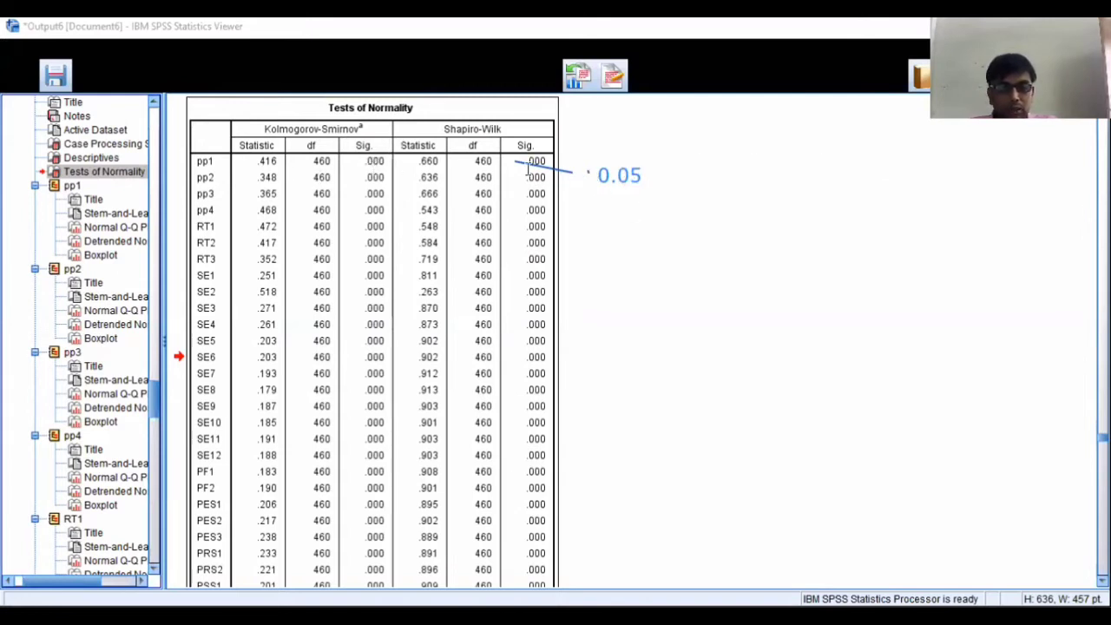
# - Replace the annotation label with a compact text box reading ">0.05" at the end of pp1's Shapiro-Wilk line
pyautogui.click(604, 178)
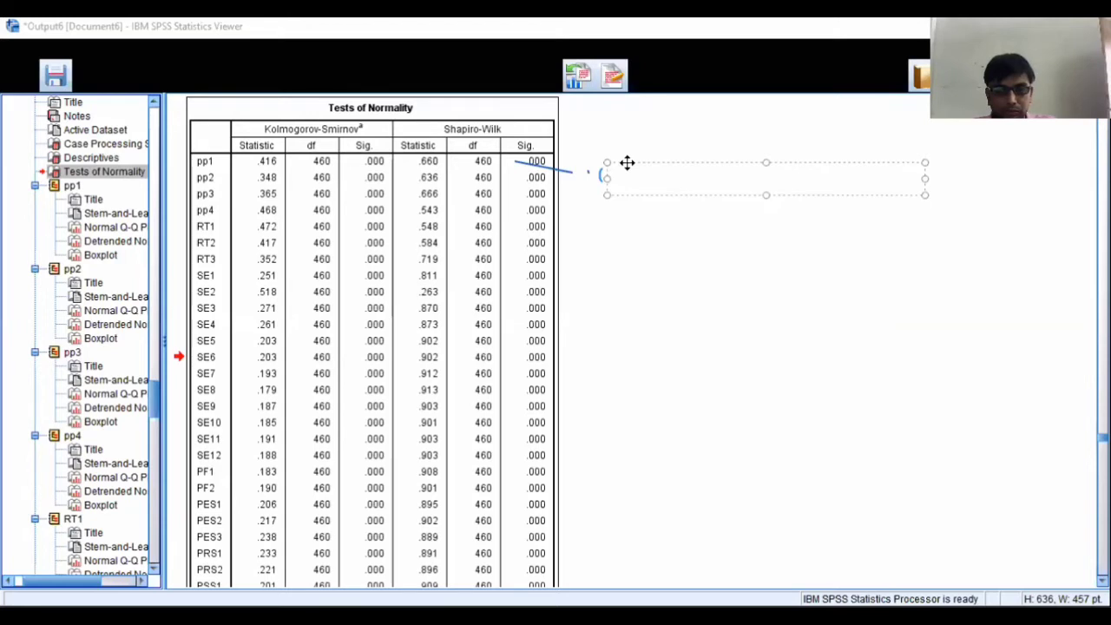
pyautogui.moveTo(626, 162); pyautogui.dragTo(599, 167)
pyautogui.write('>')
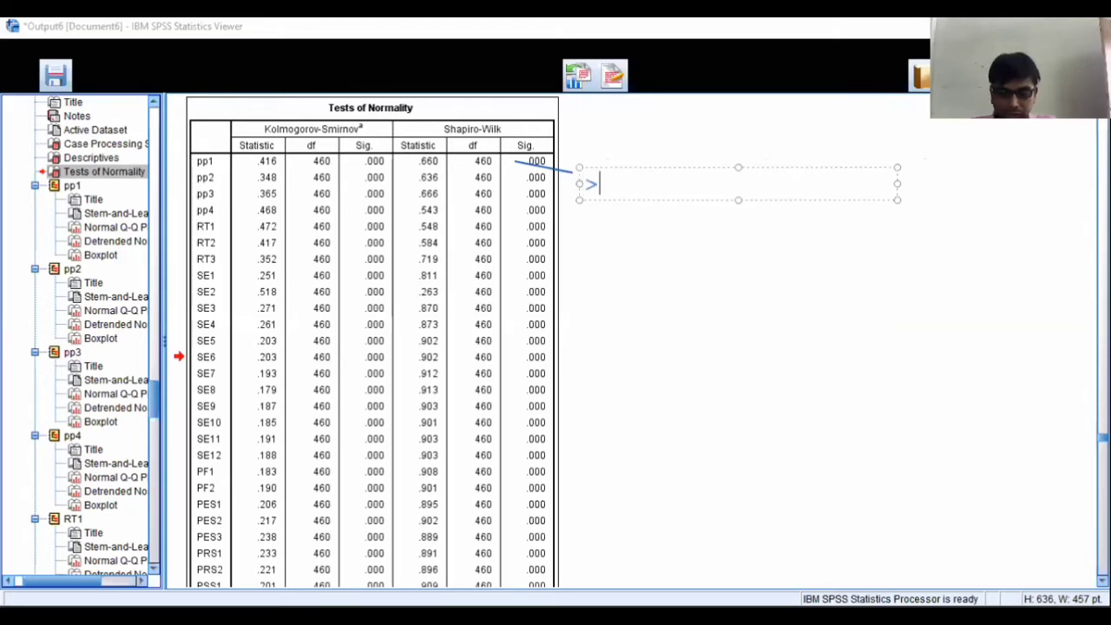
pyautogui.write('0.05')
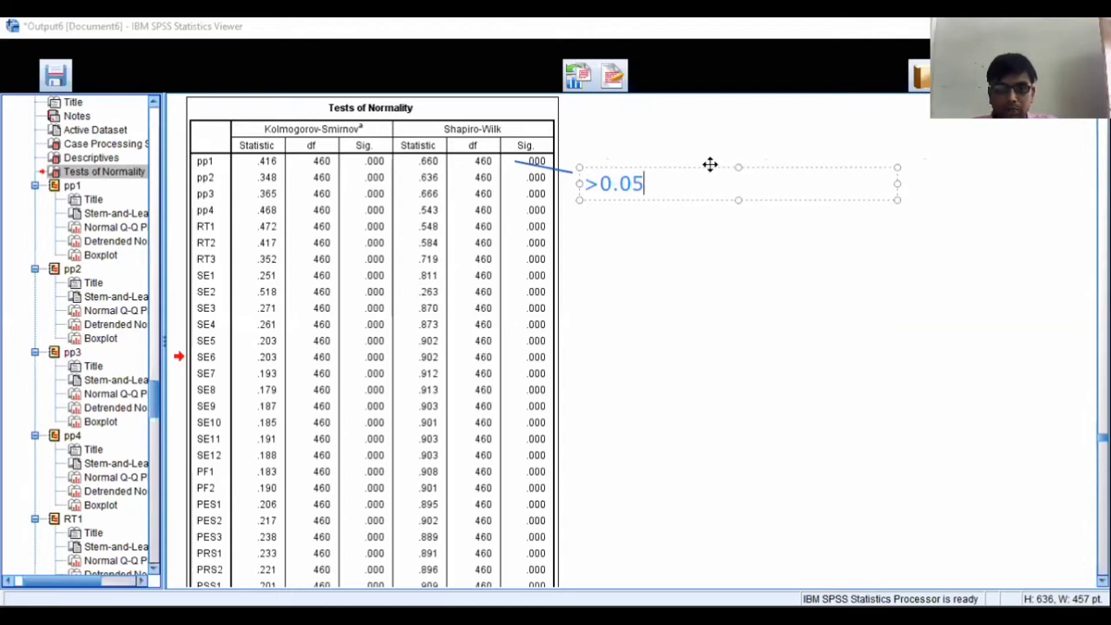
pyautogui.moveTo(710, 164); pyautogui.dragTo(710, 157)
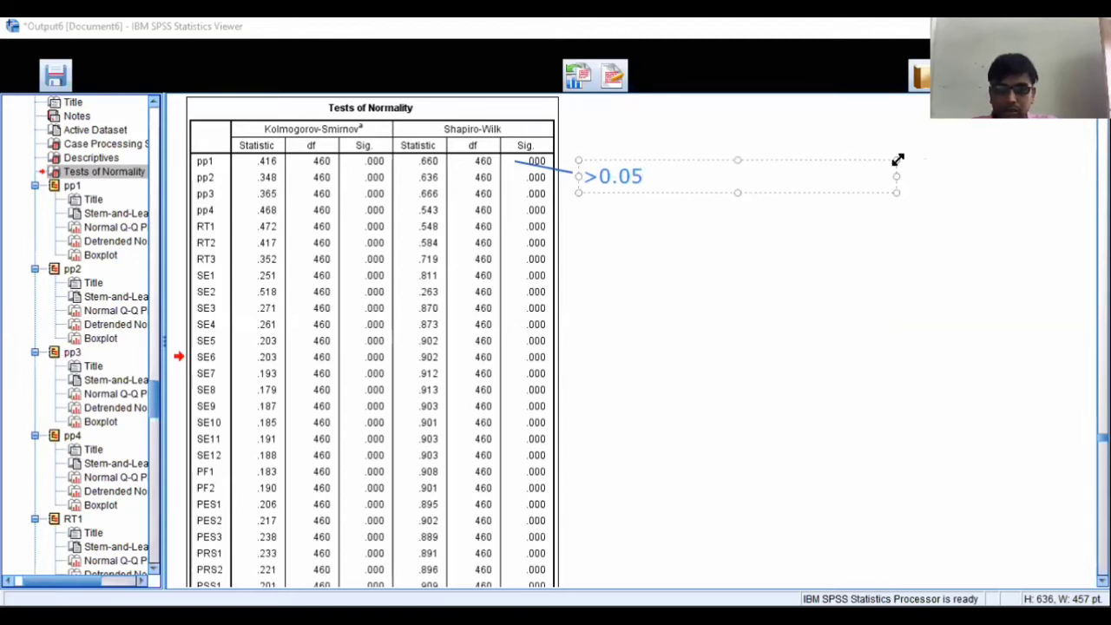
pyautogui.moveTo(898, 160); pyautogui.dragTo(658, 160)
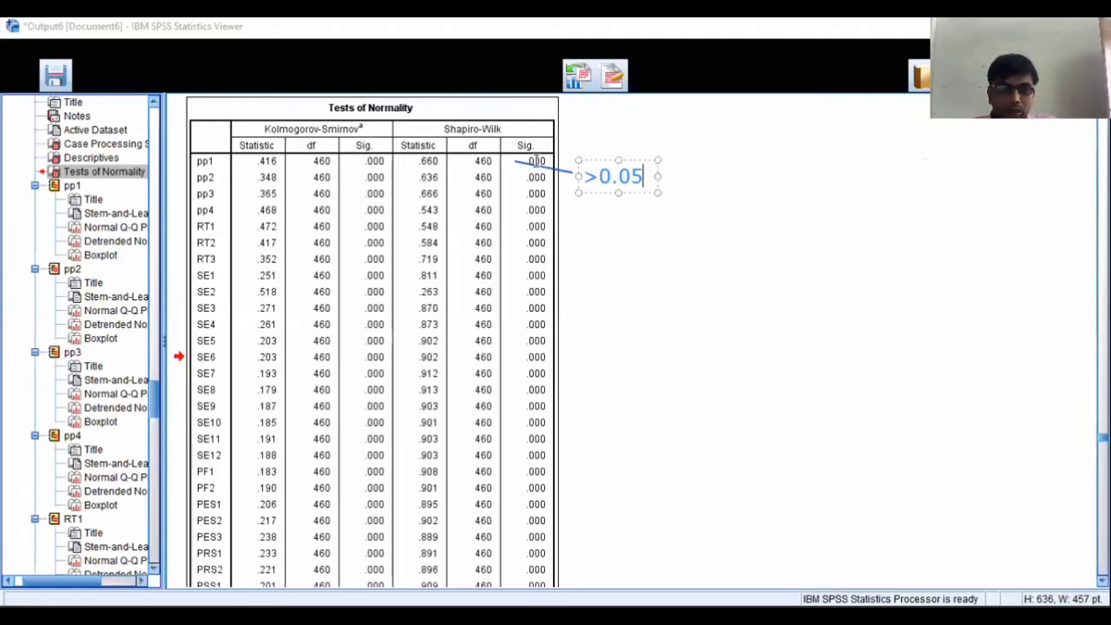
# - Draw an annotation line from pp1's Kolmogorov-Smirnov significance value to the ">0.05" label, undoing the first stroke and redrawing it
pyautogui.click(363, 139)
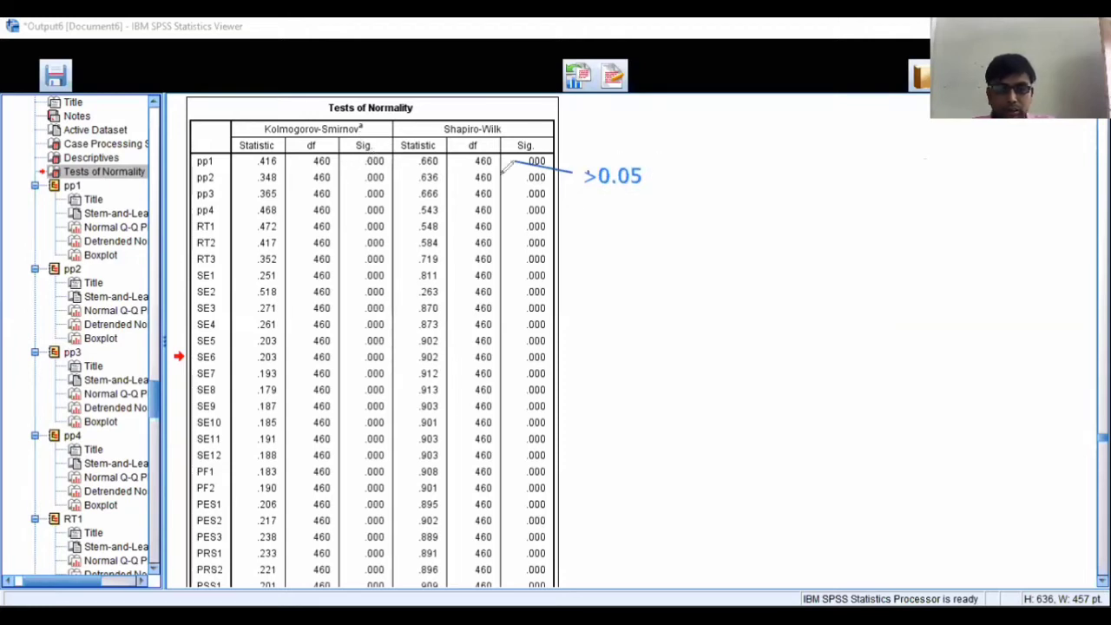
pyautogui.moveTo(368, 161)
pyautogui.mouseDown()
pyautogui.moveTo(595, 173)
pyautogui.moveTo(588, 193)
pyautogui.moveTo(608, 154)
pyautogui.mouseUp()
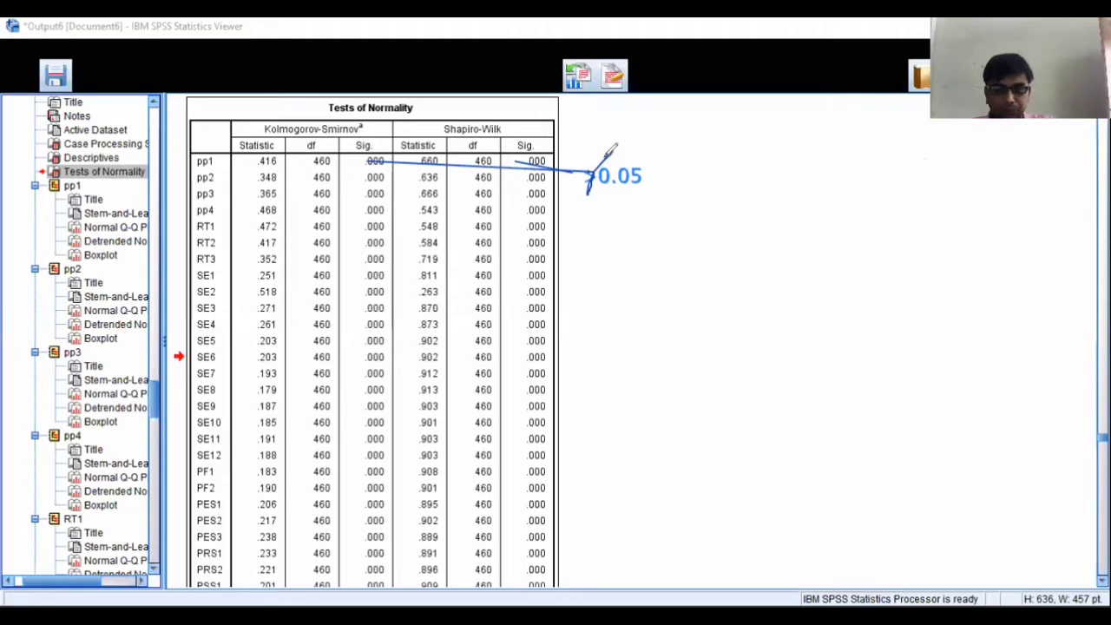
pyautogui.hotkey('ctrl', 'z')
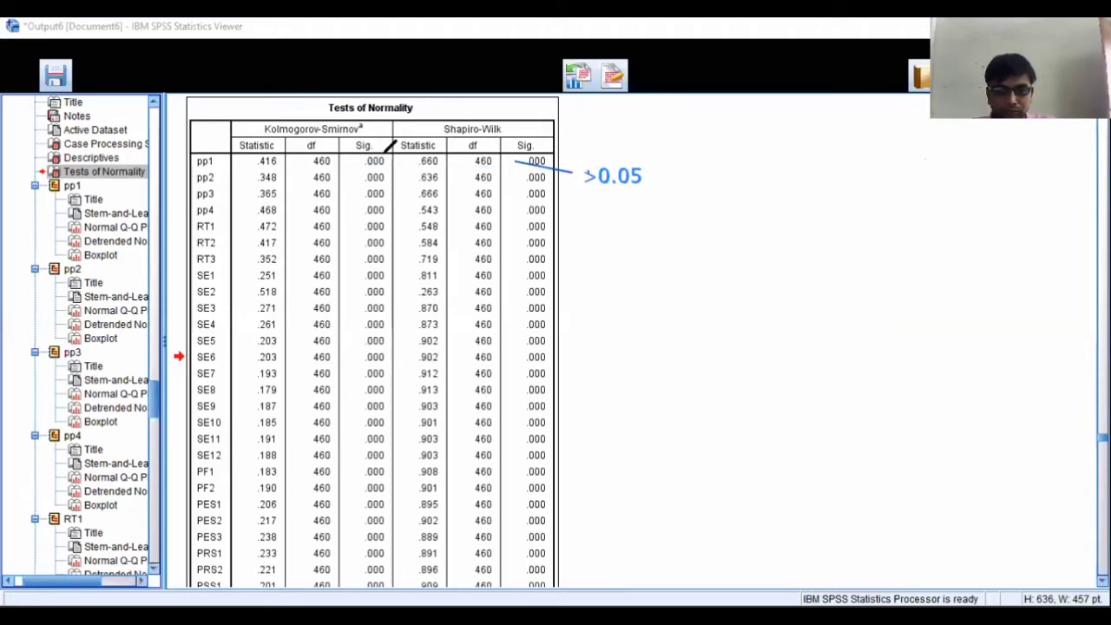
pyautogui.moveTo(379, 161); pyautogui.dragTo(588, 177)
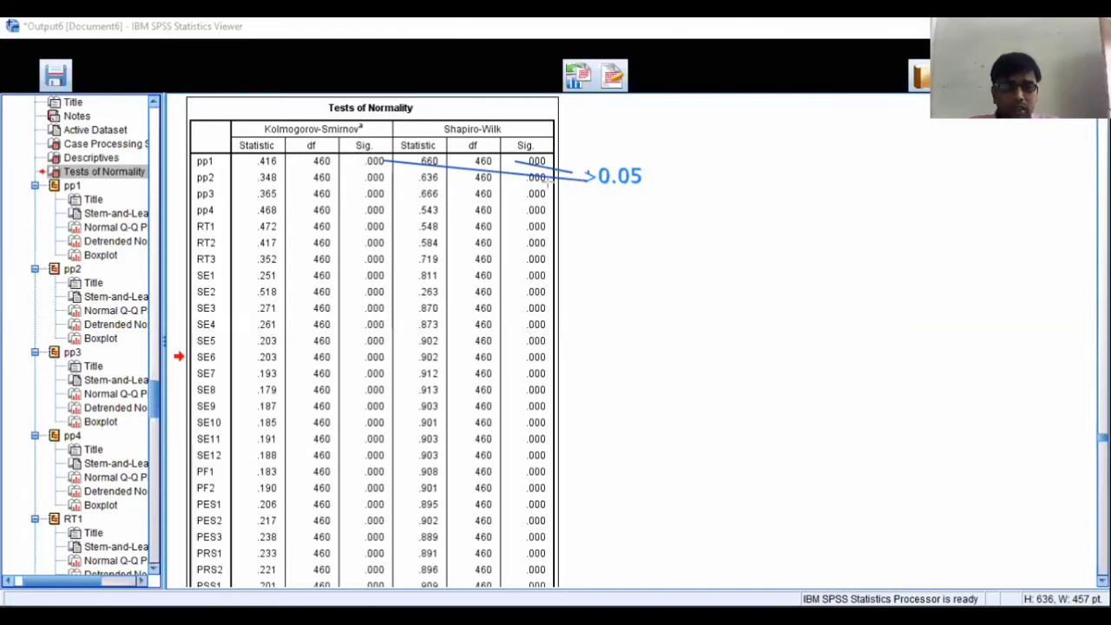
# - Add a two-line text note beside the table reading "Normal : Parametric Test" and "Is not Normal : Non Parametric Test"
pyautogui.click(611, 254)
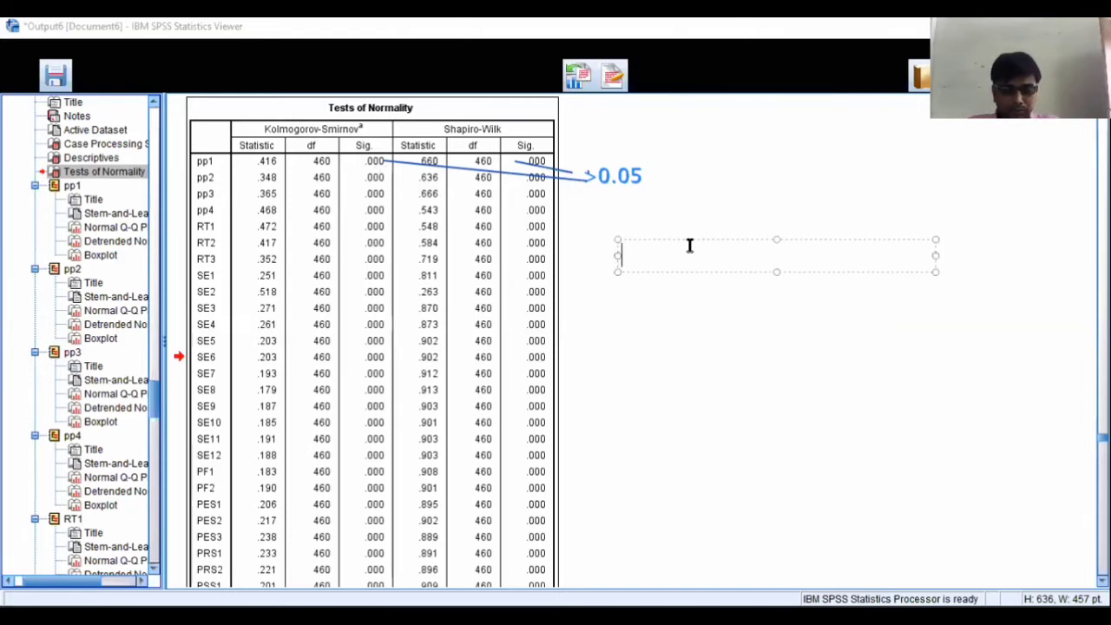
pyautogui.write('Normal ')
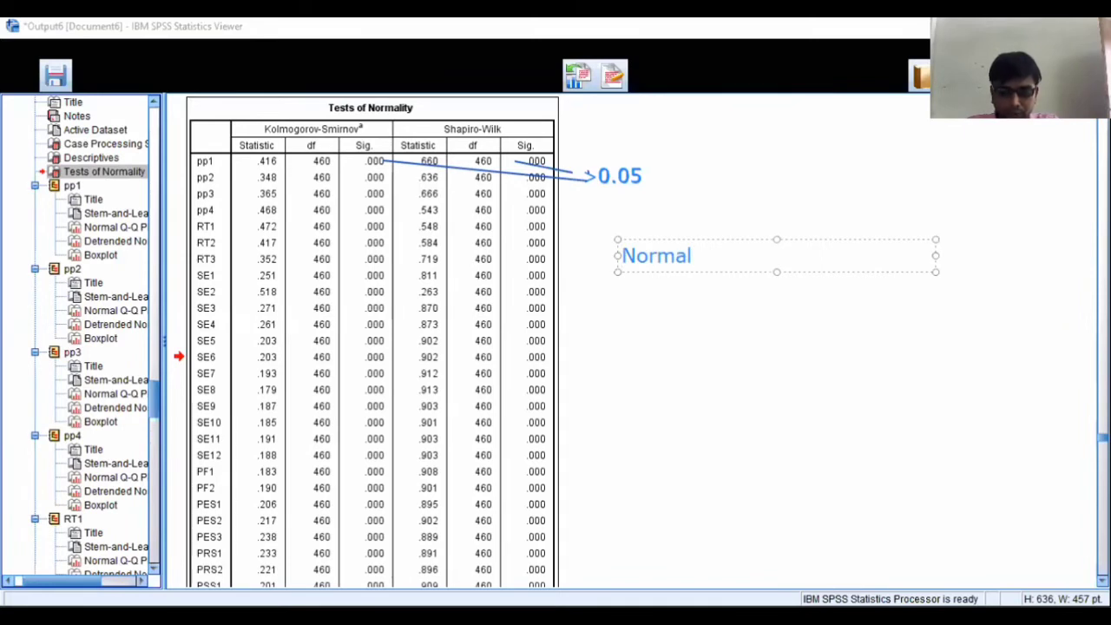
pyautogui.write(': Pa')
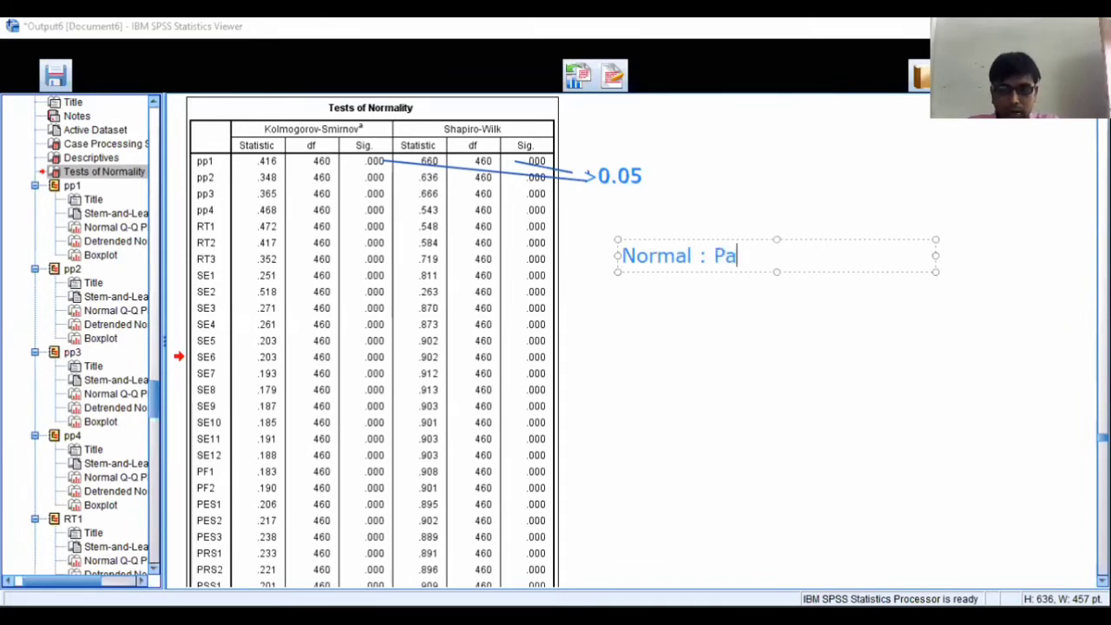
pyautogui.write('rametric Test')
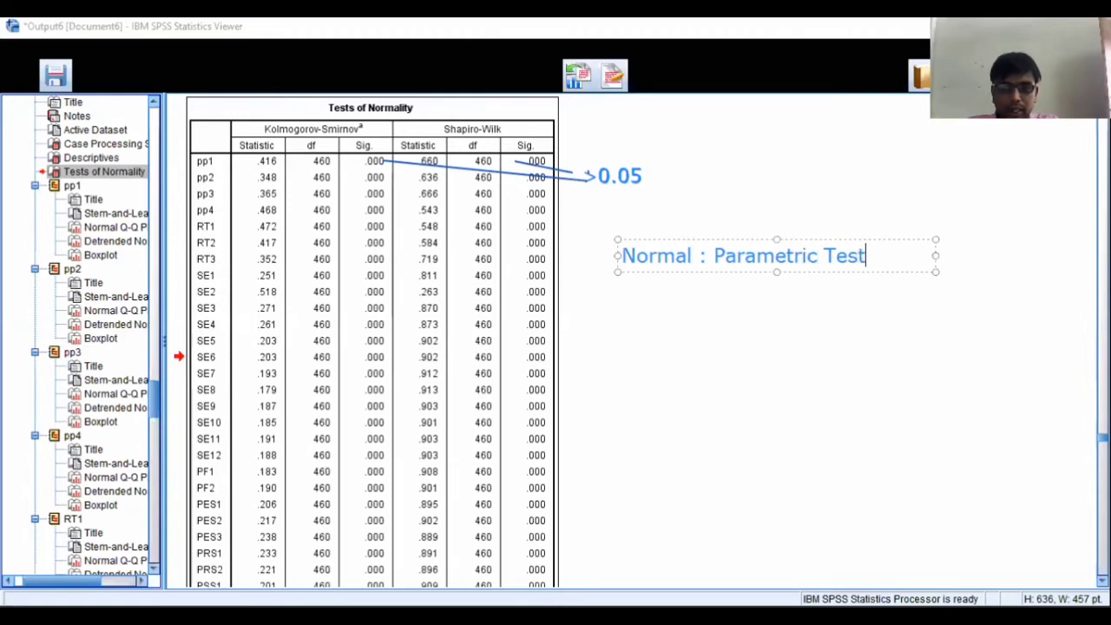
pyautogui.click(690, 246)
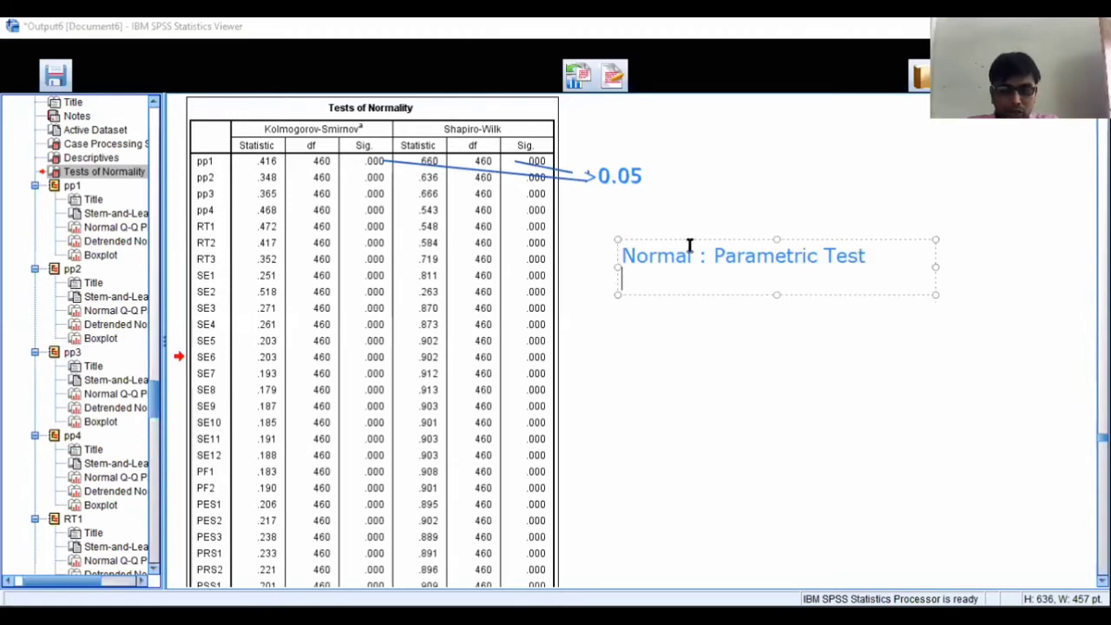
pyautogui.write('Is not Normal ')
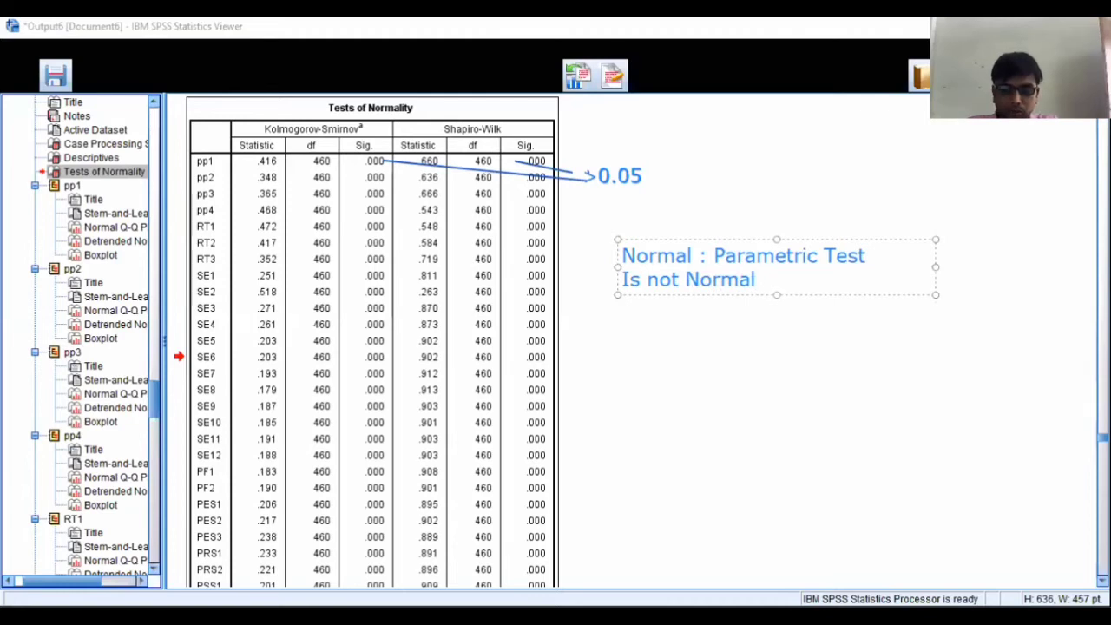
pyautogui.write(': Non Par')
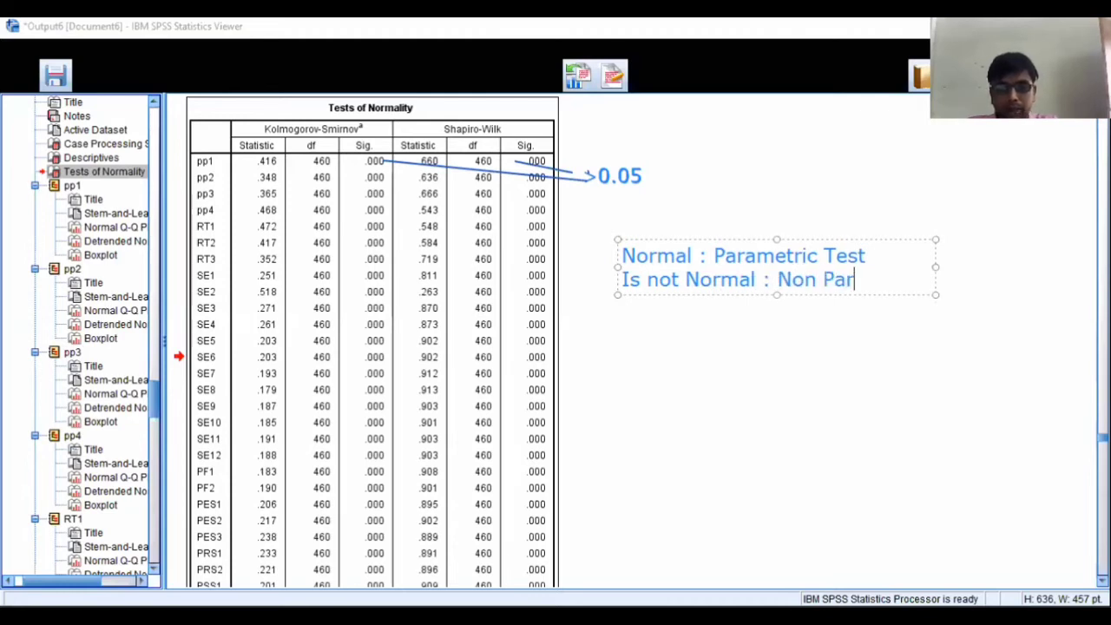
pyautogui.write('ametric')
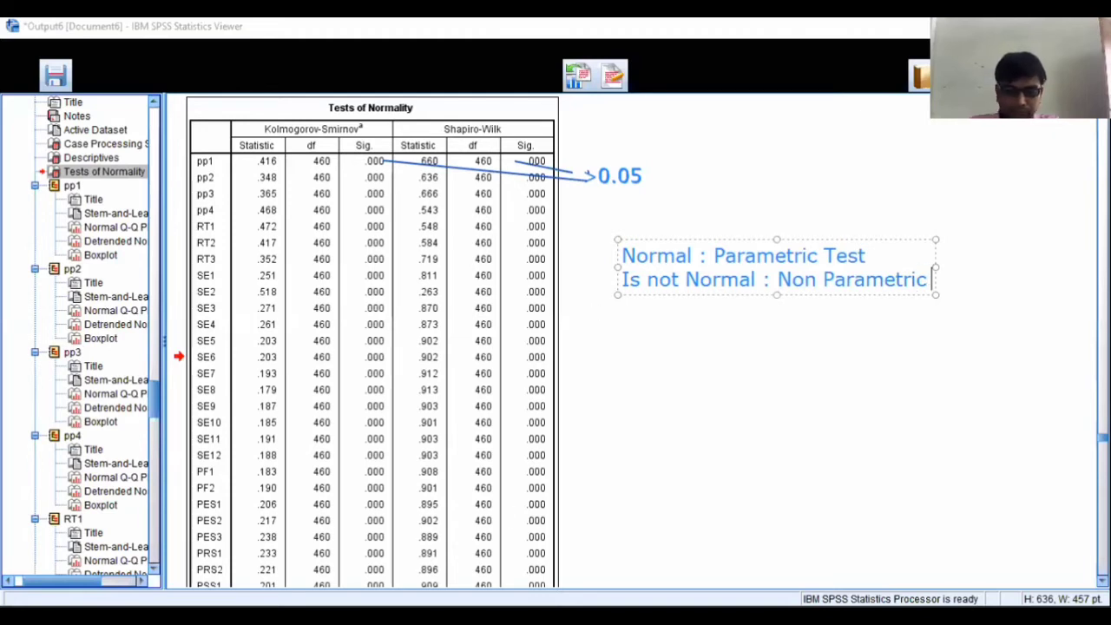
pyautogui.write('Test')
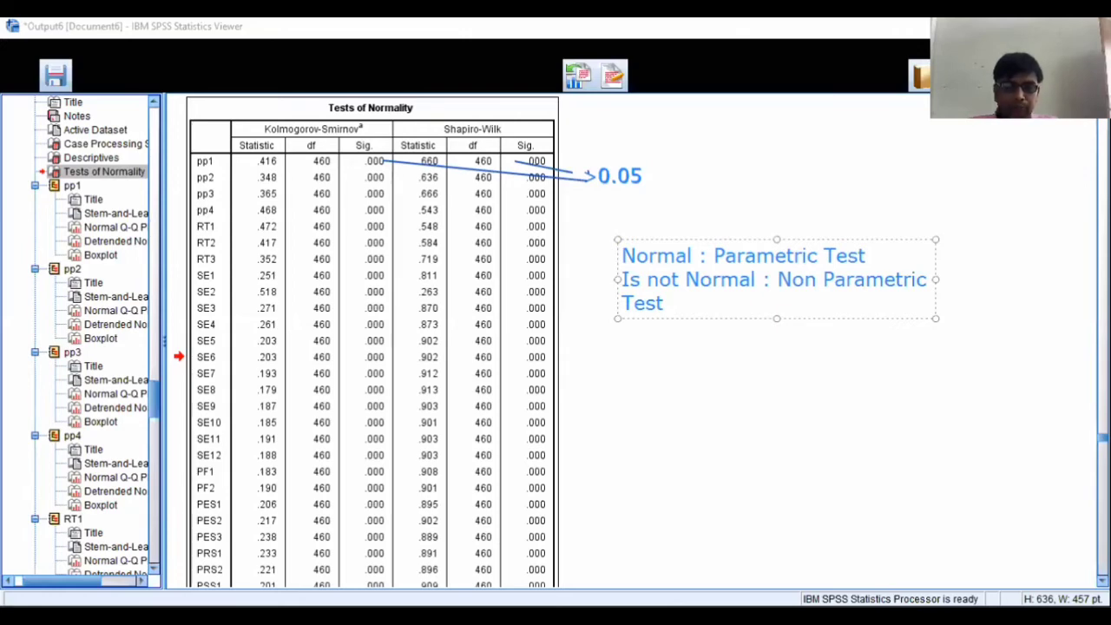
# - Switch to the Data Editor's Data View and open the Reliability Analysis dialog
pyautogui.hotkey('alt', 'Tab')
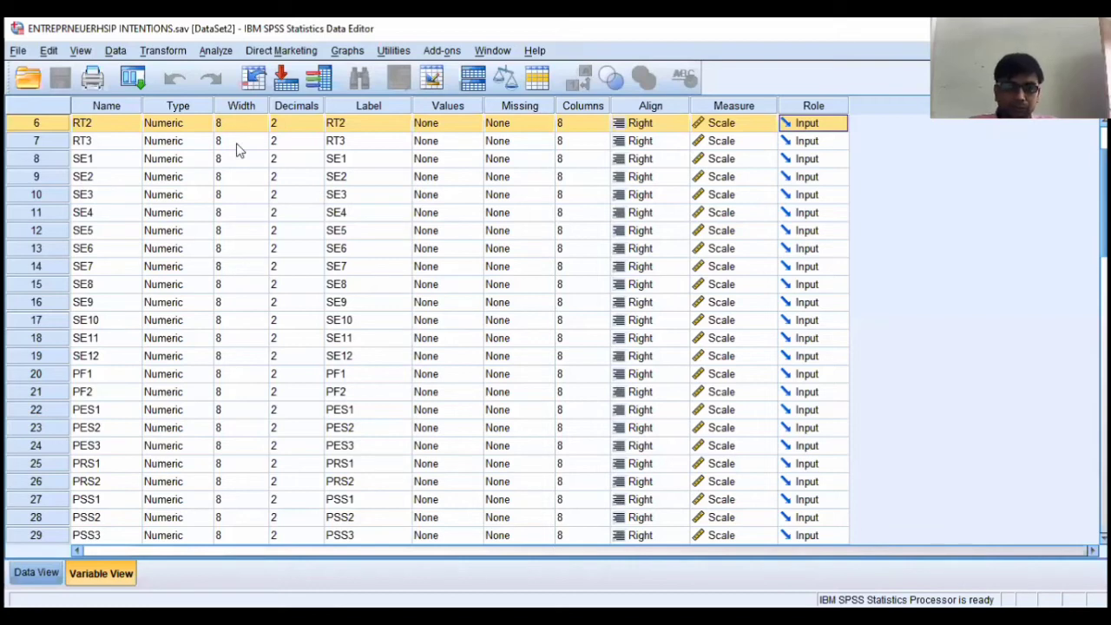
pyautogui.click(35, 570)
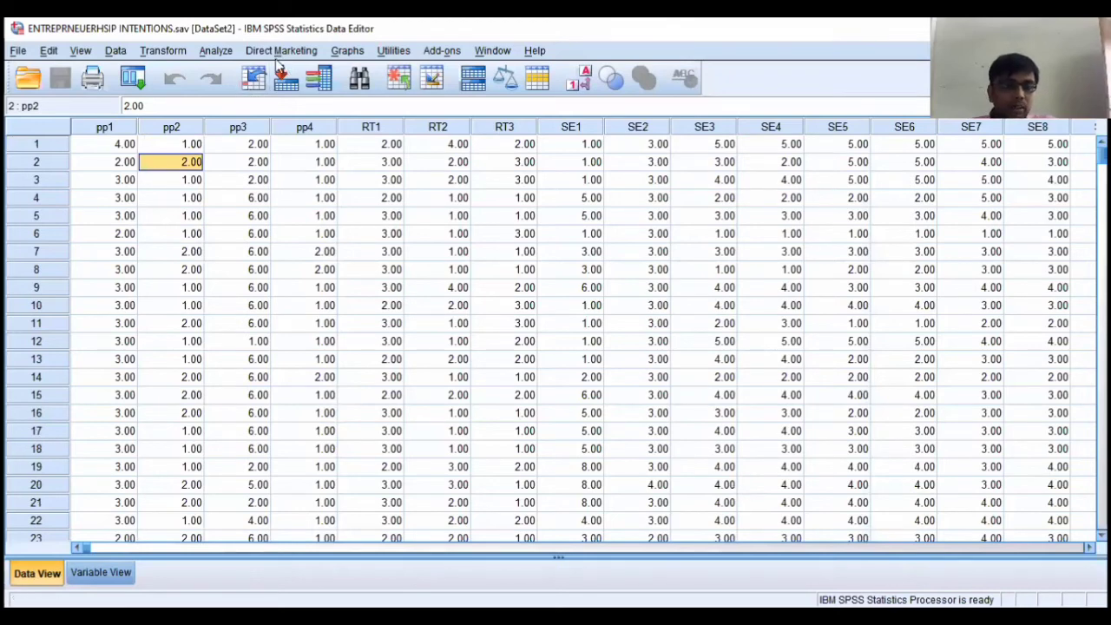
pyautogui.click(217, 52)
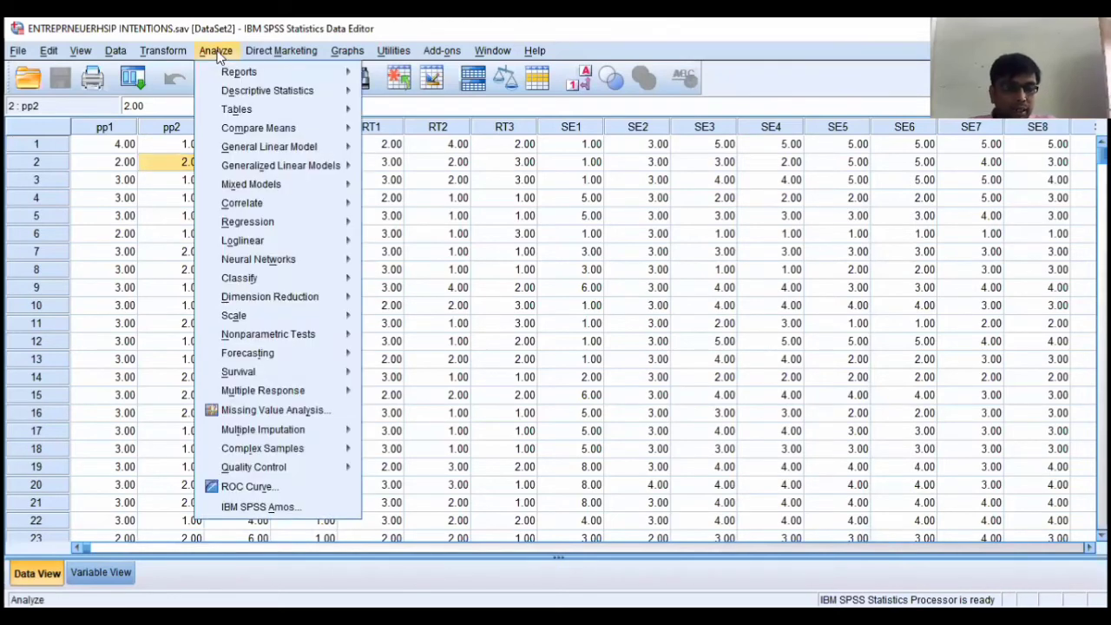
pyautogui.moveTo(253, 317)
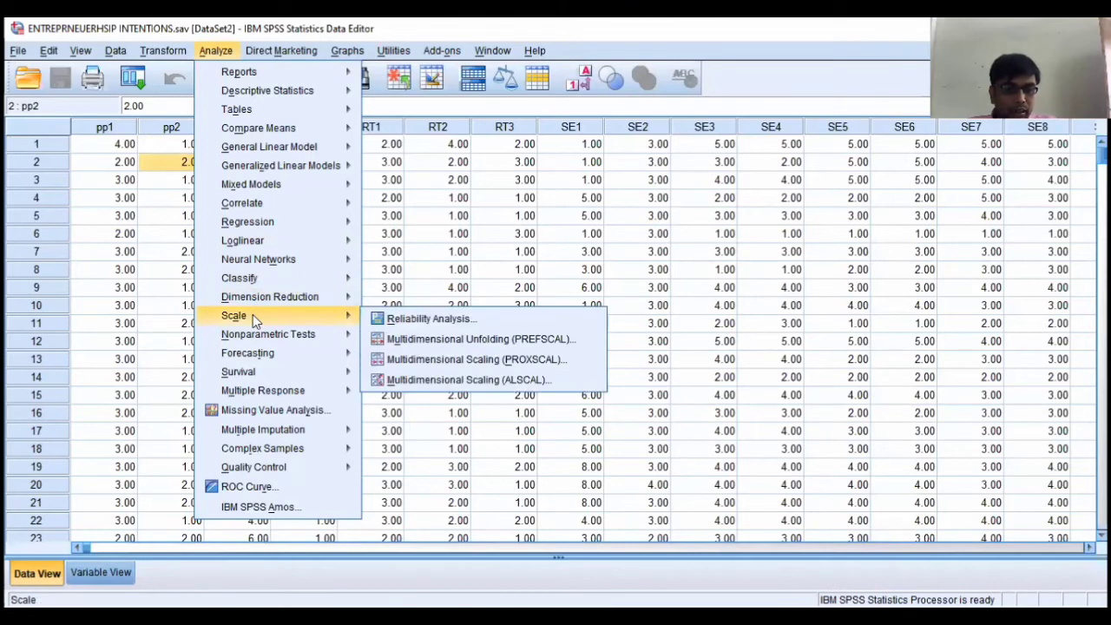
pyautogui.click(395, 322)
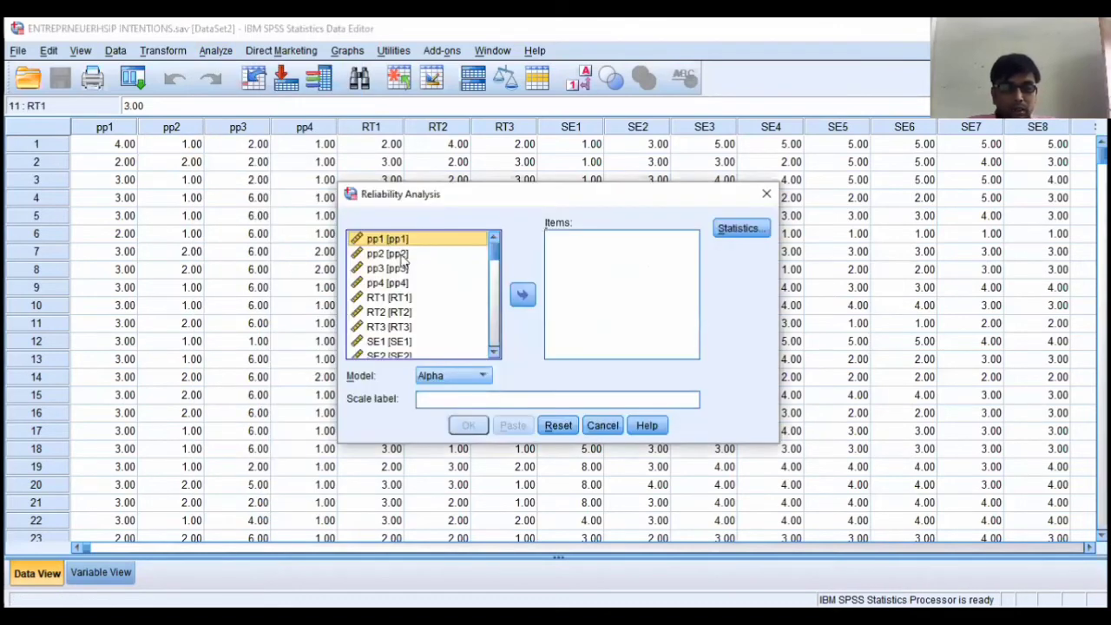
# - Add the variables pp1 through PSS3 as reliability items and run the analysis with the Alpha model
pyautogui.hotkey('shift', 'Down')
pyautogui.hotkey('shift', 'Down')
pyautogui.hotkey('shift', 'Down')
pyautogui.hotkey('shift', 'Down')
pyautogui.hotkey('shift', 'Down')
pyautogui.hotkey('shift', 'Down')
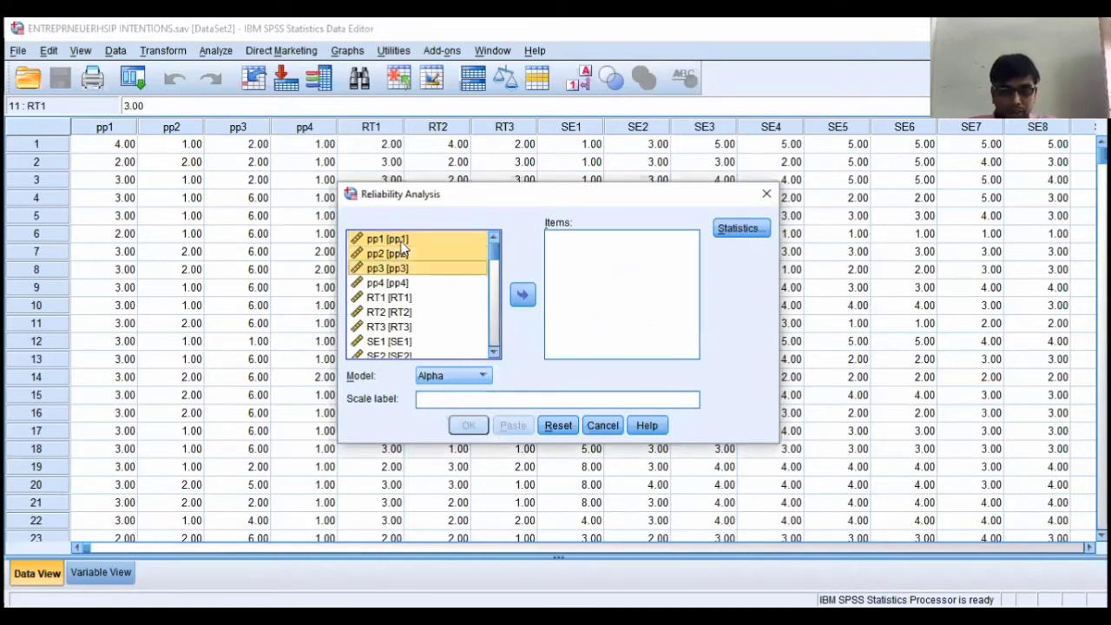
pyautogui.hotkey('shift', 'Down')
pyautogui.hotkey('shift', 'Down')
pyautogui.hotkey('shift', 'Down')
pyautogui.hotkey('shift', 'Down')
pyautogui.hotkey('shift', 'Down')
pyautogui.hotkey('shift', 'Down')
pyautogui.hotkey('shift', 'Down')
pyautogui.hotkey('shift', 'Down')
pyautogui.hotkey('shift', 'Down')
pyautogui.hotkey('shift', 'Down')
pyautogui.hotkey('shift', 'Down')
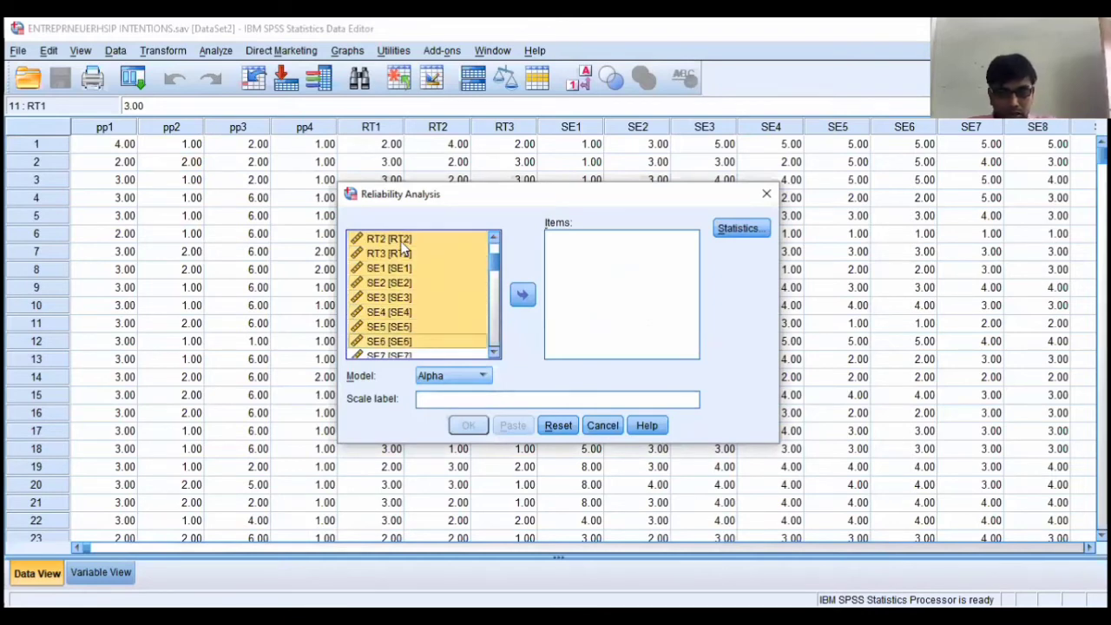
pyautogui.scroll(-3, 402, 247)
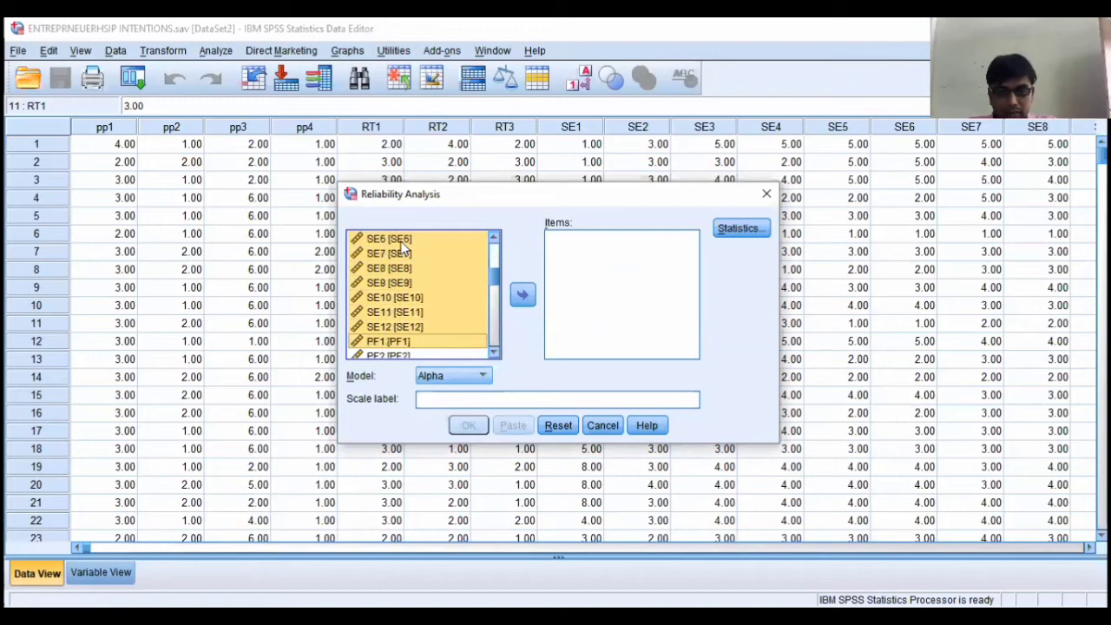
pyautogui.scroll(-6, 402, 248)
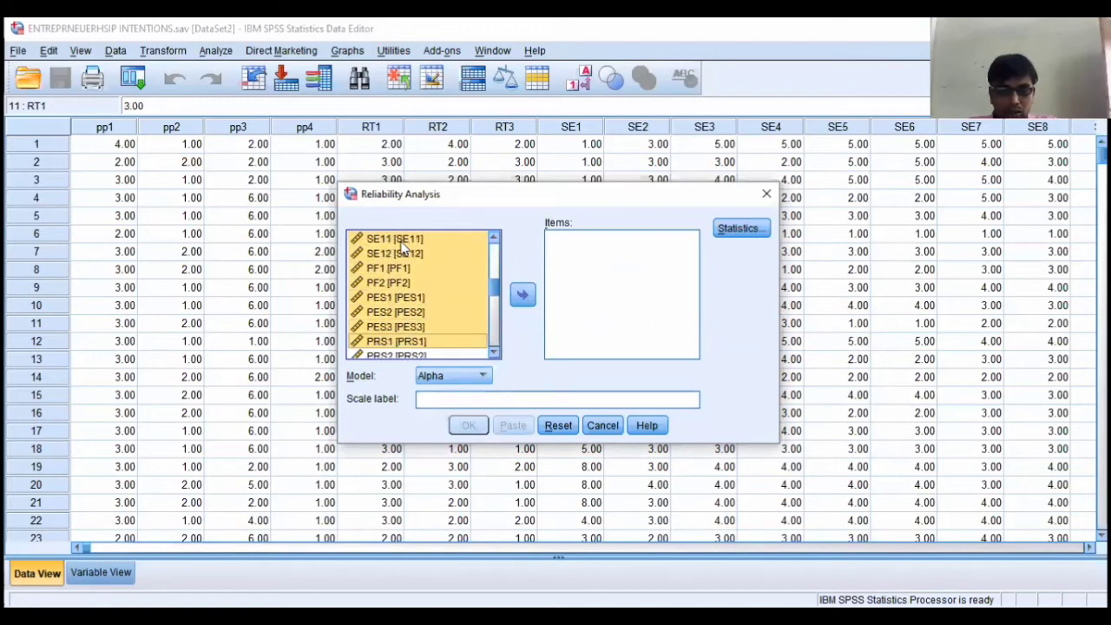
pyautogui.scroll(-2, 402, 247)
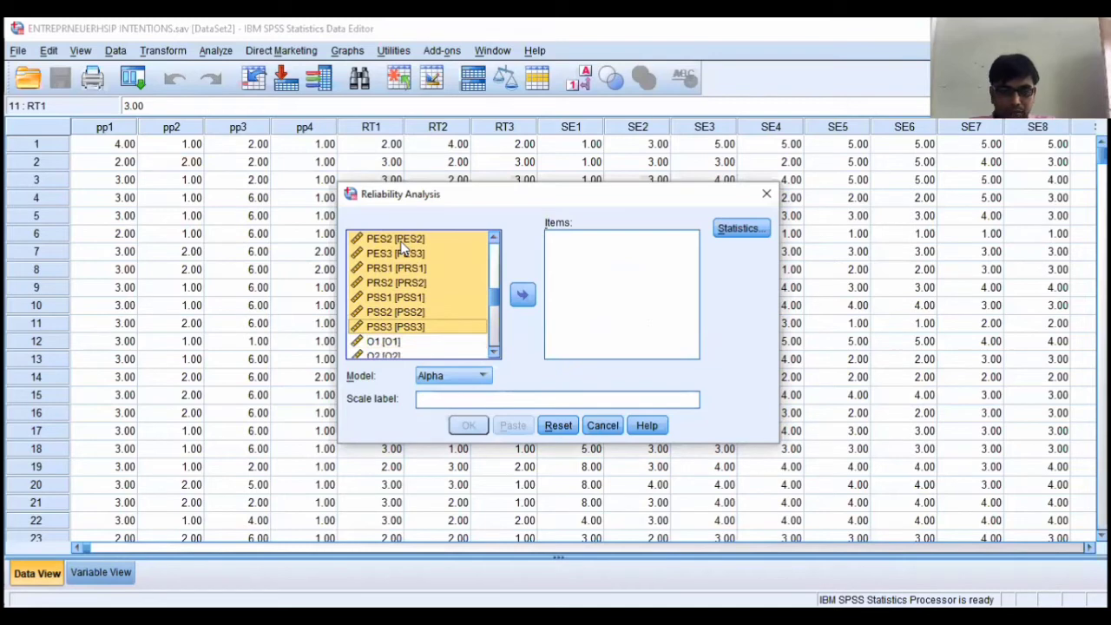
pyautogui.click(522, 294)
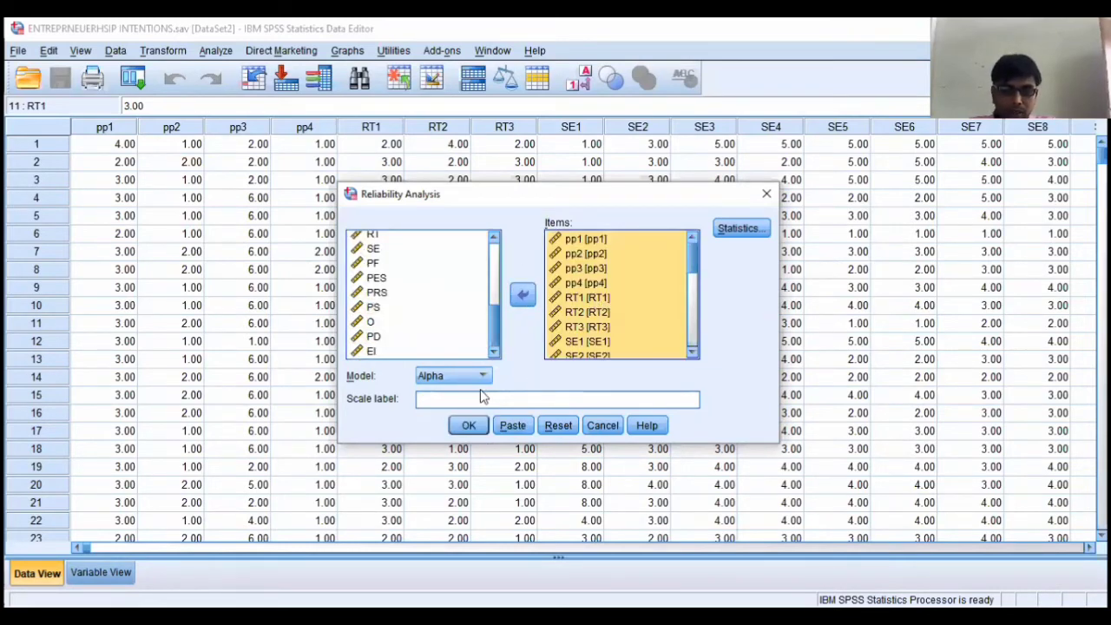
pyautogui.click(470, 425)
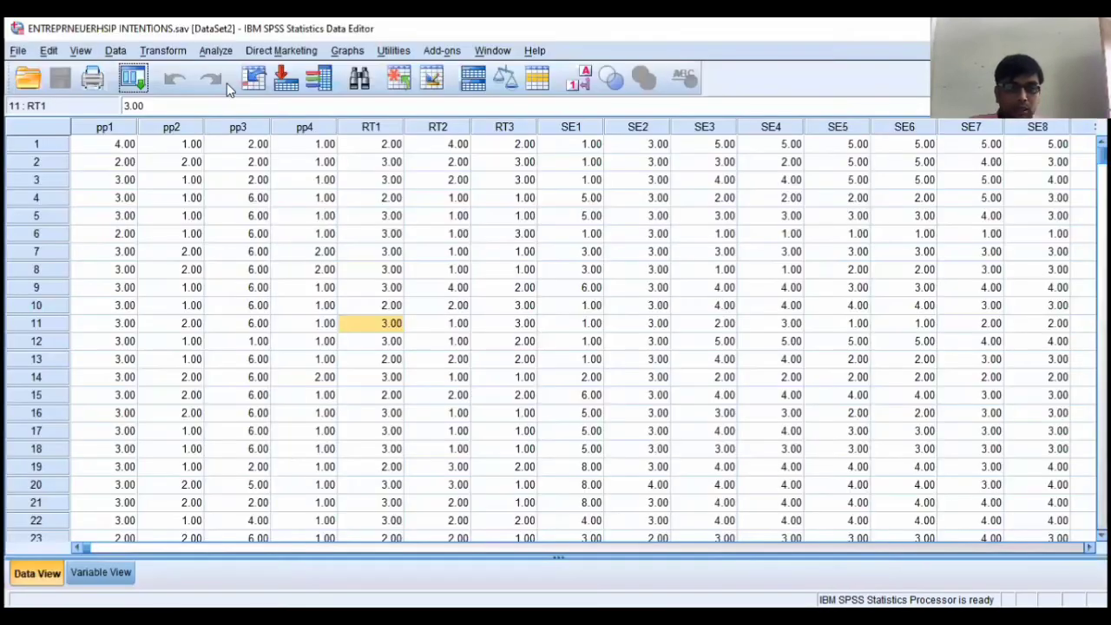
# - Reopen Reliability Analysis and remove all variables from its item list
pyautogui.click(216, 51)
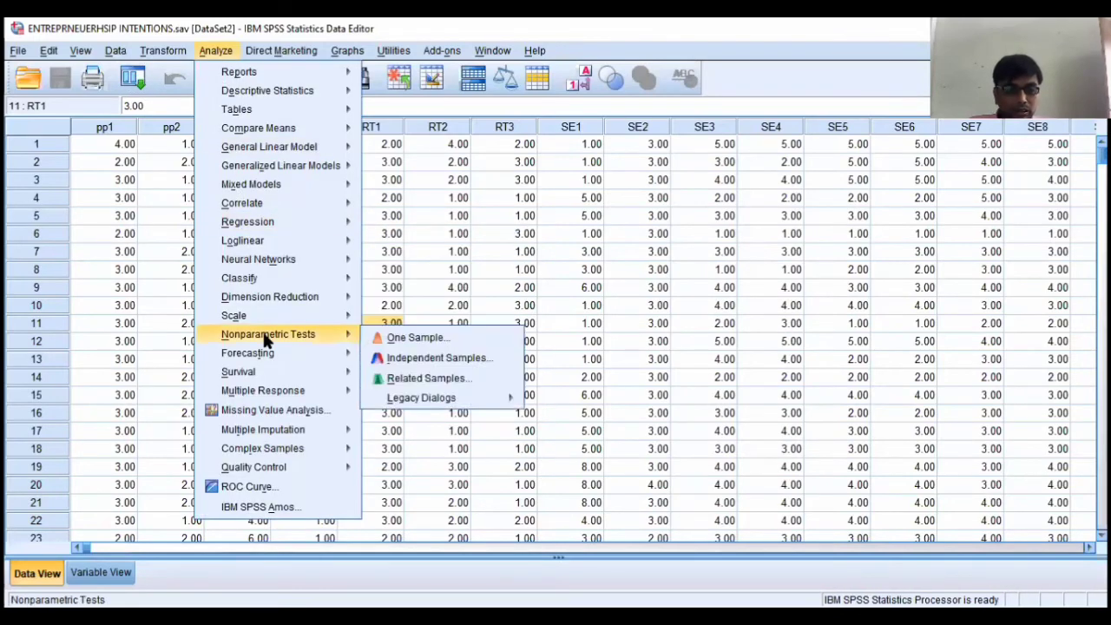
pyautogui.moveTo(268, 315)
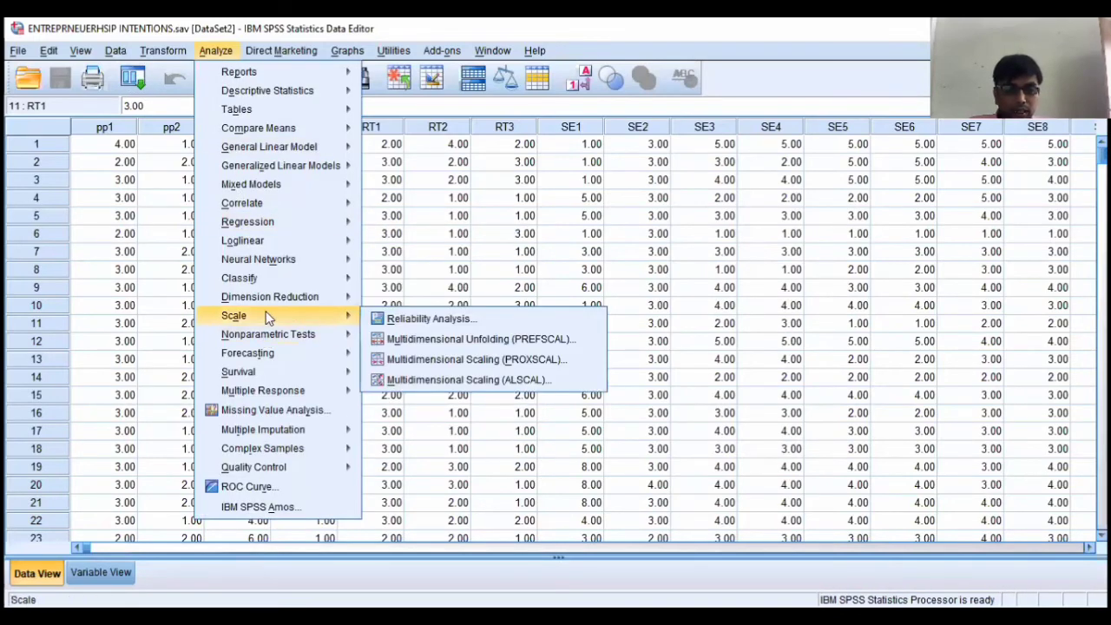
pyautogui.click(400, 321)
pyautogui.click(597, 271)
pyautogui.hotkey('ctrl', 'a')
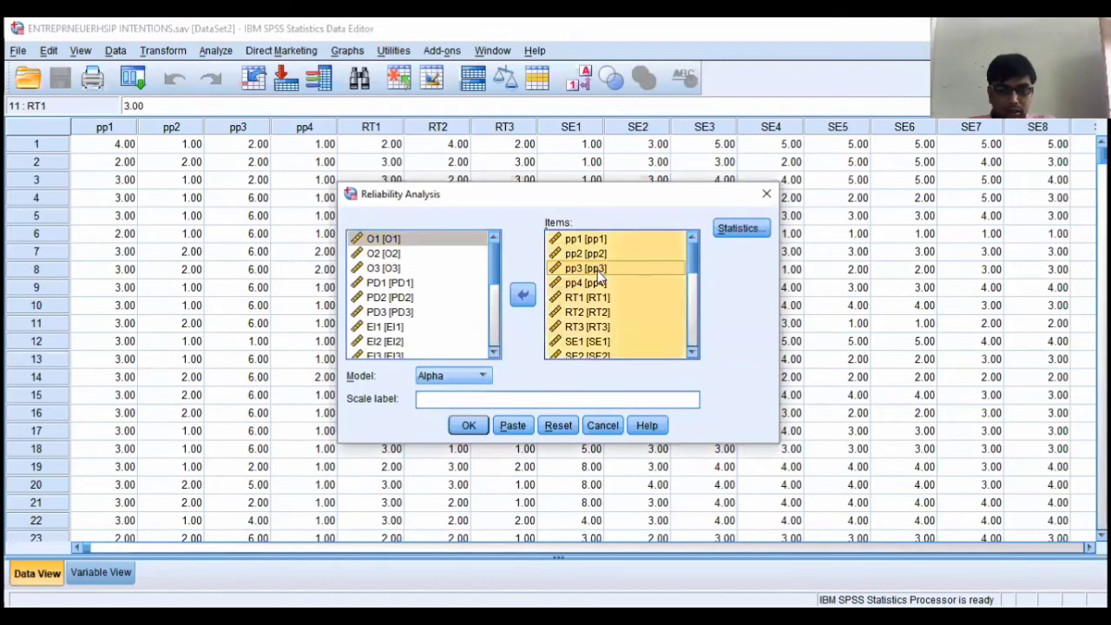
pyautogui.click(524, 292)
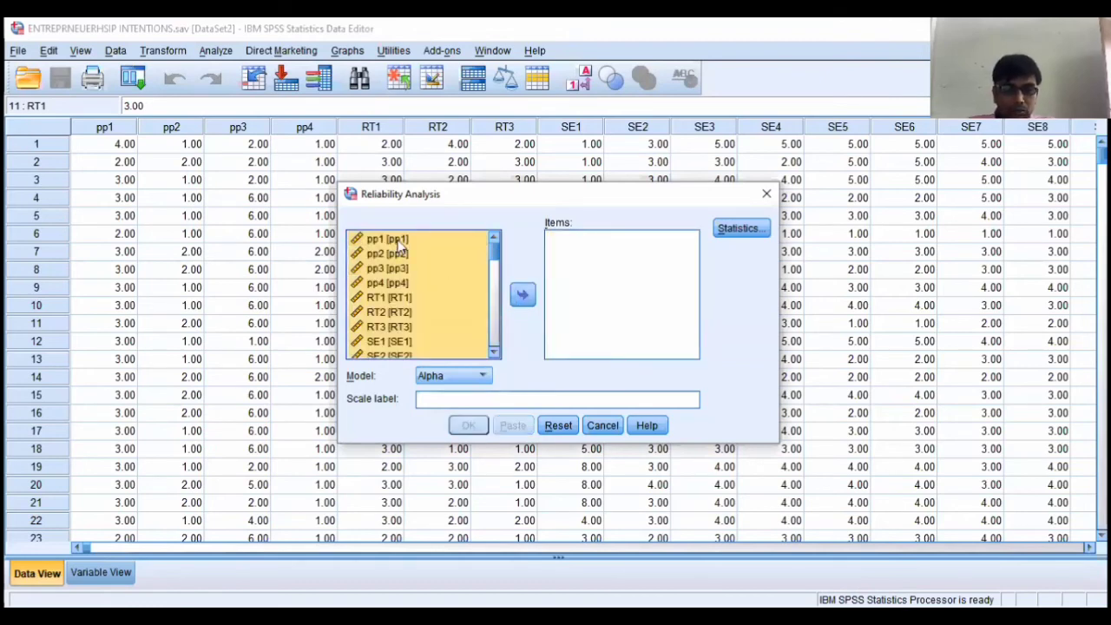
# - Add pp1, pp2, pp3 and pp4 as reliability items and run the analysis with the Alpha model
pyautogui.click(398, 244)
pyautogui.hotkey('shift', 'Down')
pyautogui.hotkey('shift', 'Down')
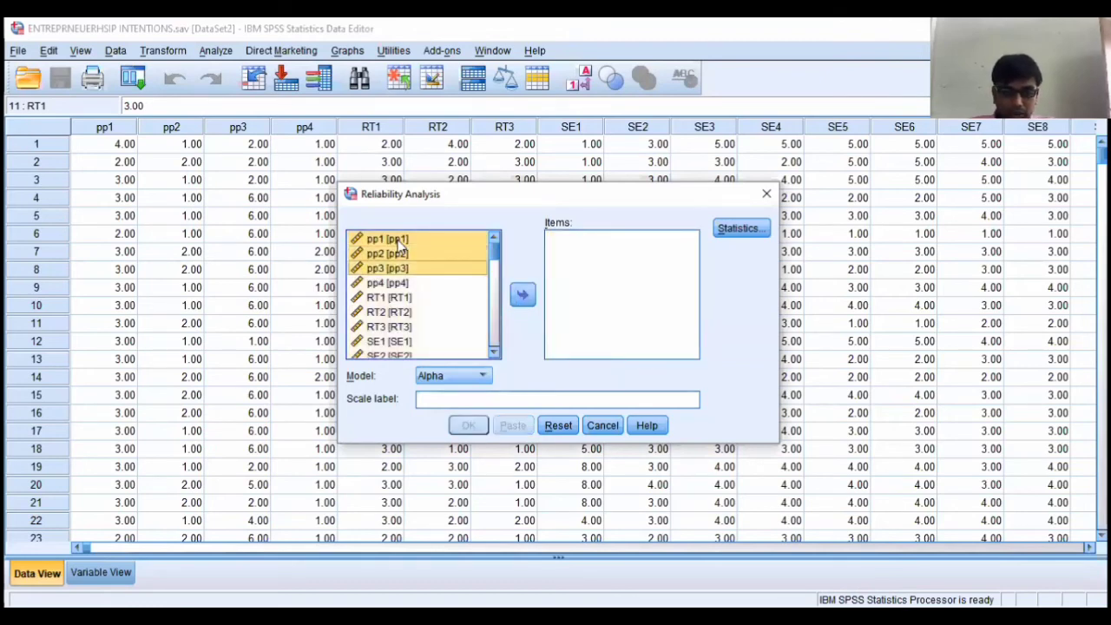
pyautogui.hotkey('shift', 'Down')
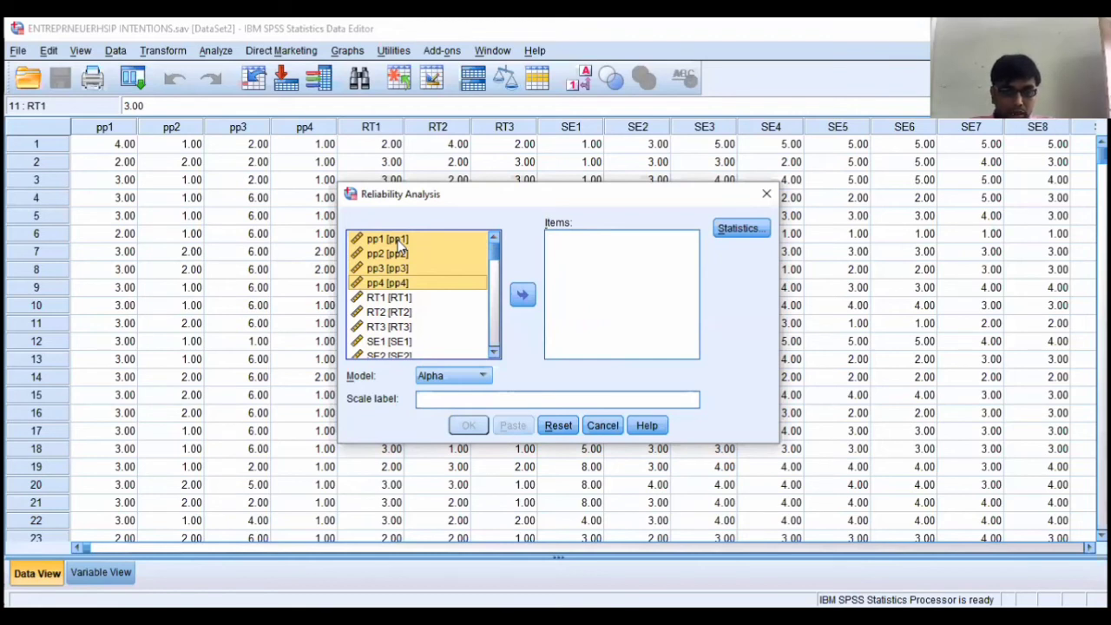
pyautogui.click(524, 291)
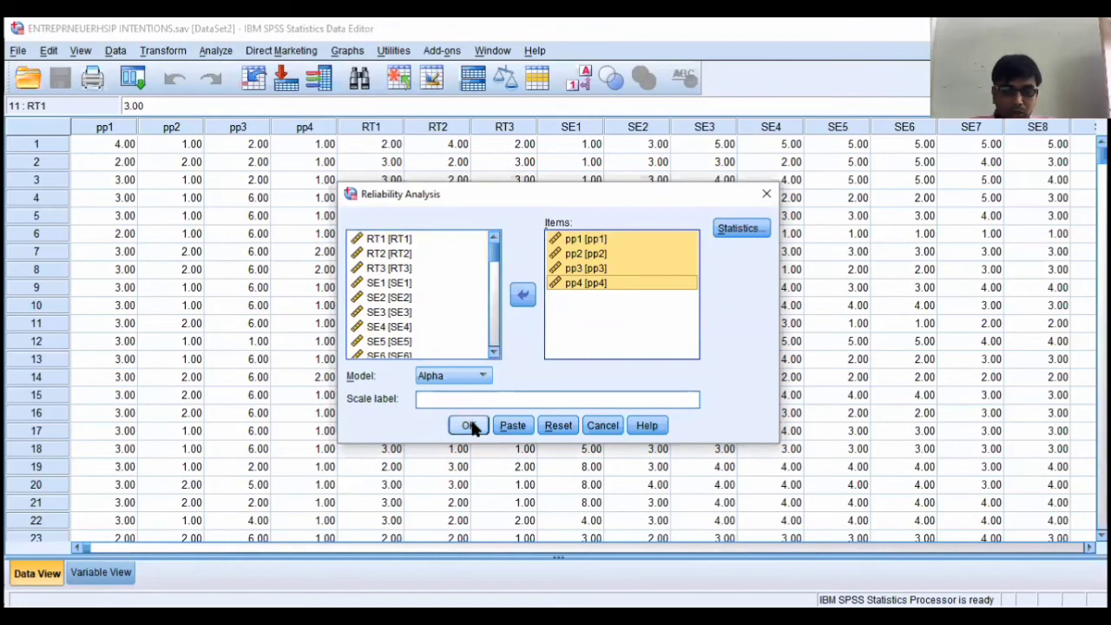
pyautogui.click(469, 426)
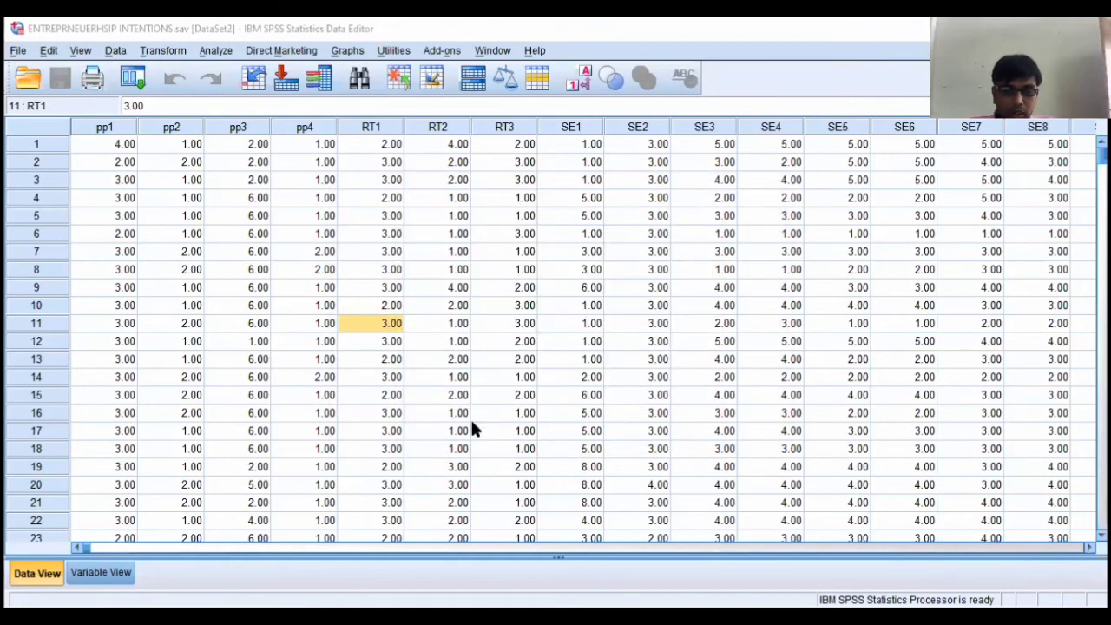